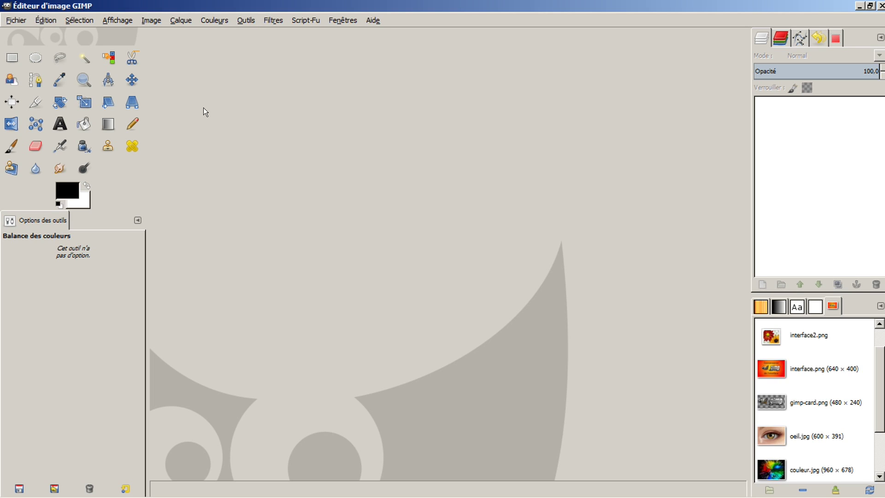
{"action": "left_click", "coordinate": [16, 21]}
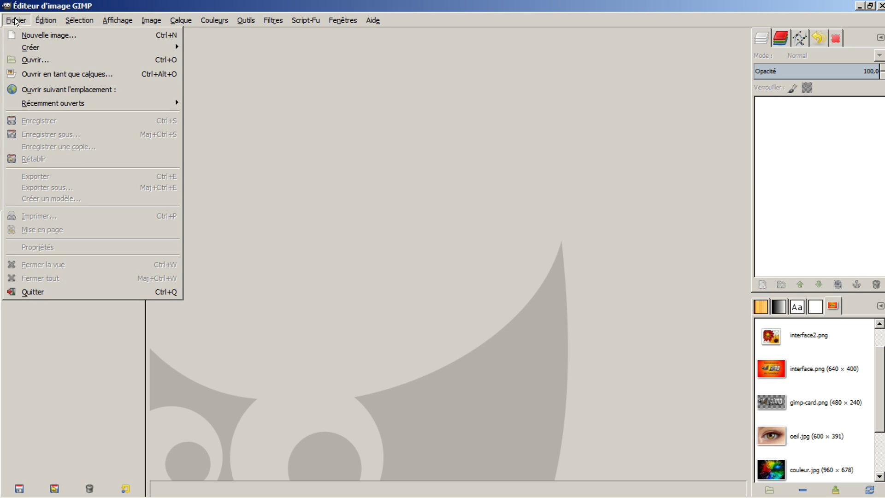
{"action": "left_click", "coordinate": [26, 64]}
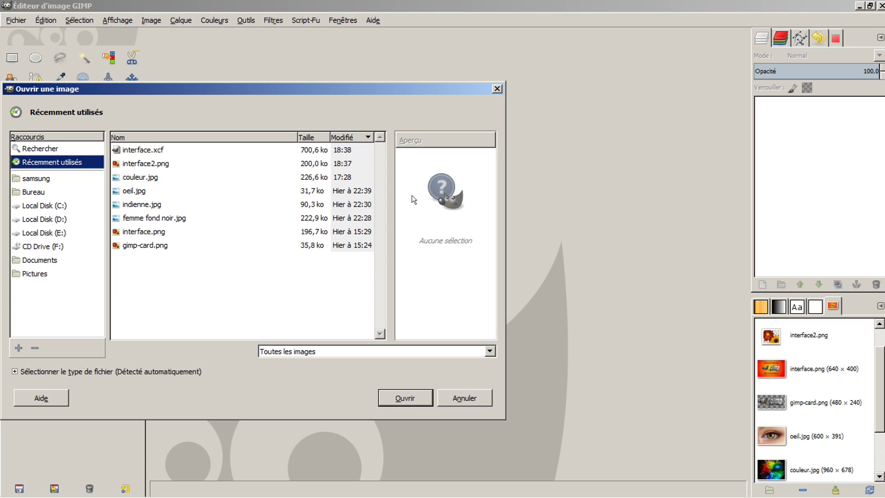
{"action": "left_click", "coordinate": [460, 398]}
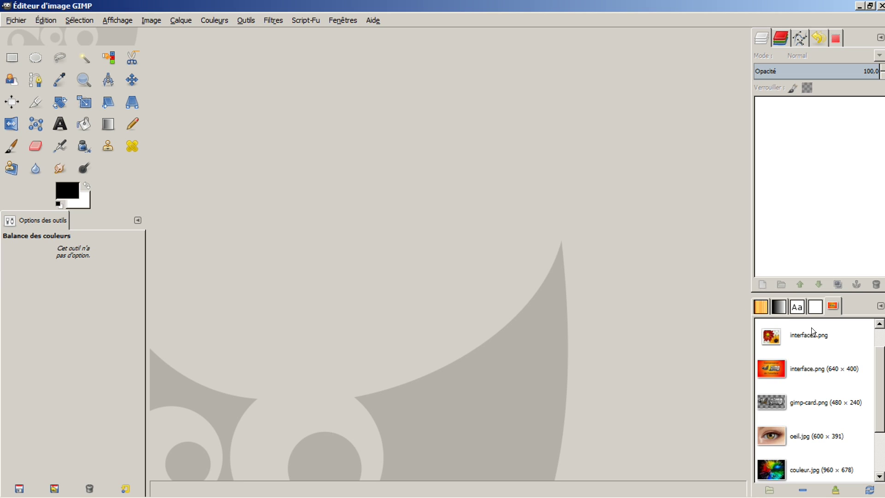
Step: Open couleur.jpg from the document history as a new image in the empty editing area
{"action": "left_click_drag", "start_coordinate": [803, 469], "coordinate": [595, 362]}
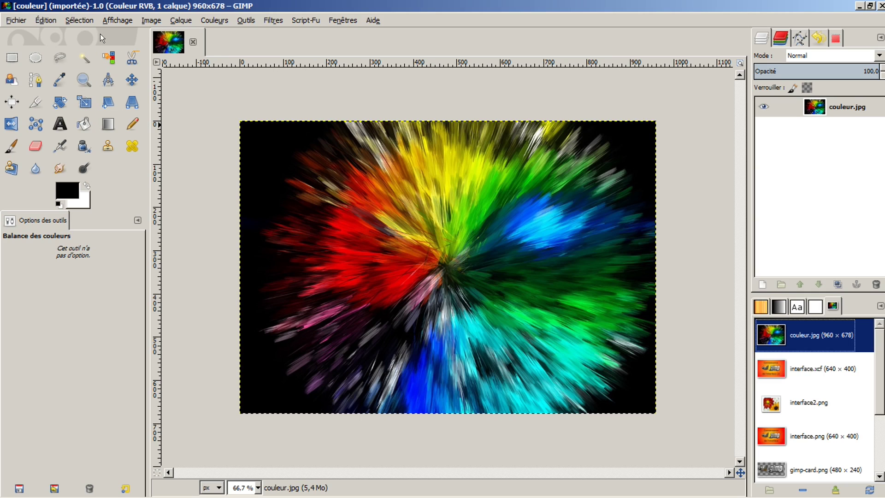
Step: Try a Teinte-Saturation adjustment on all colours with hue -8 and saturation 1, and reset these values
{"action": "left_click", "coordinate": [214, 21]}
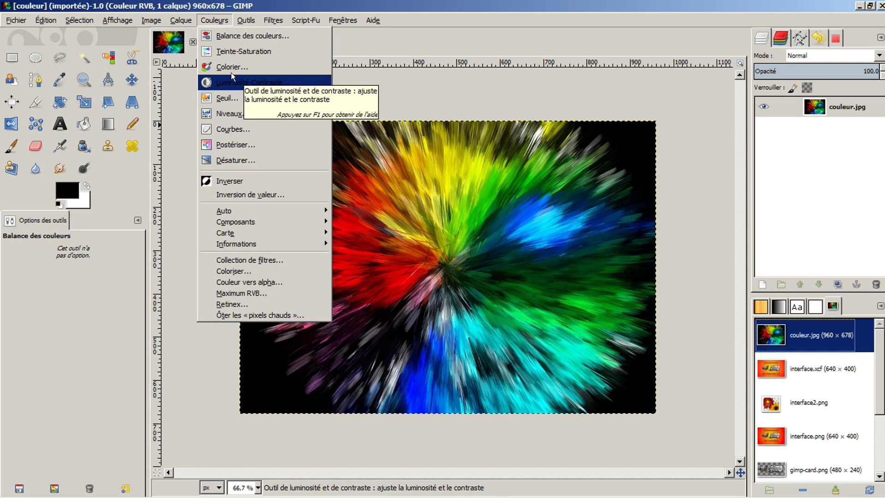
{"action": "left_click", "coordinate": [243, 52]}
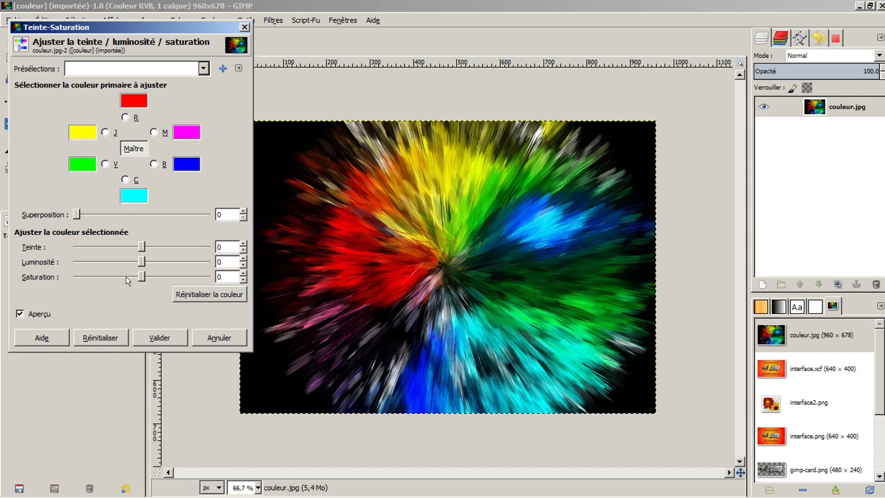
{"action": "left_click_drag", "start_coordinate": [138, 273], "coordinate": [142, 247]}
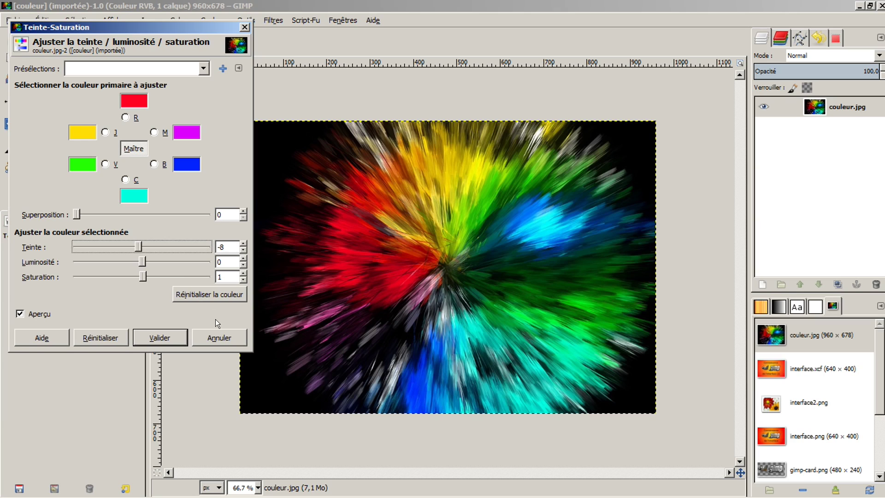
{"action": "left_click", "coordinate": [201, 295]}
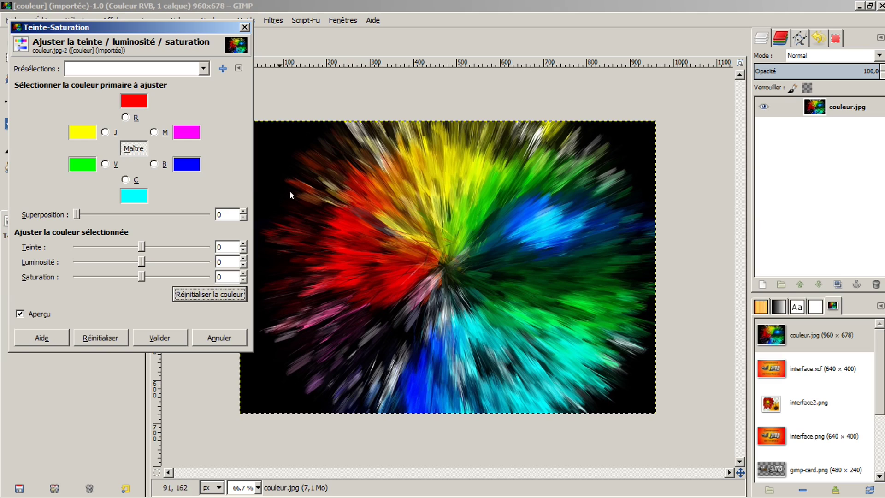
Step: Try a saturation of 6 on the blue primary, and hue -22 with saturation 17 on the cyan primary
{"action": "left_click", "coordinate": [164, 166]}
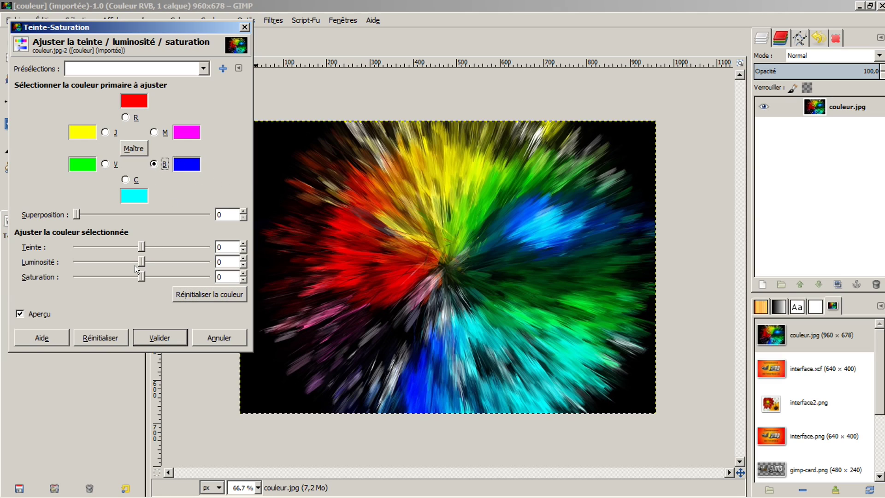
{"action": "mouse_move", "coordinate": [141, 274]}
{"action": "left_mouse_down"}
{"action": "mouse_move", "coordinate": [174, 275]}
{"action": "mouse_move", "coordinate": [73, 270]}
{"action": "mouse_move", "coordinate": [145, 272]}
{"action": "left_mouse_up"}
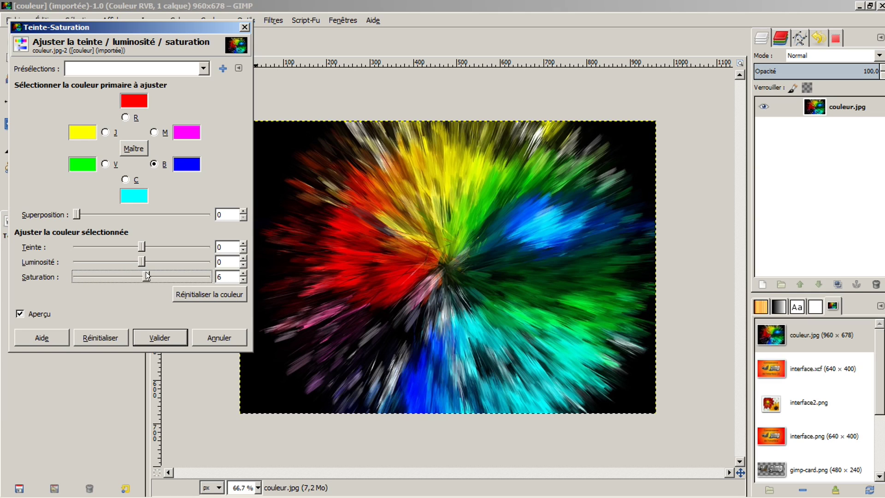
{"action": "left_click", "coordinate": [125, 179]}
{"action": "mouse_move", "coordinate": [142, 277]}
{"action": "left_mouse_down"}
{"action": "mouse_move", "coordinate": [67, 269]}
{"action": "mouse_move", "coordinate": [151, 276]}
{"action": "left_mouse_up"}
{"action": "mouse_move", "coordinate": [142, 245]}
{"action": "left_mouse_down"}
{"action": "mouse_move", "coordinate": [156, 245]}
{"action": "mouse_move", "coordinate": [105, 247]}
{"action": "mouse_move", "coordinate": [130, 248]}
{"action": "left_mouse_up"}
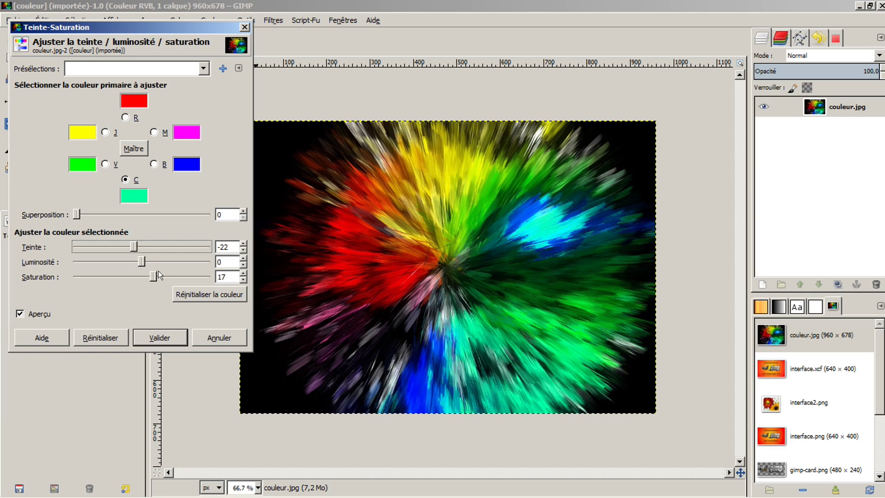
Step: Try reducing the cyan primary's saturation to 2 and shifting its hue to 35
{"action": "left_click_drag", "start_coordinate": [153, 276], "coordinate": [140, 275]}
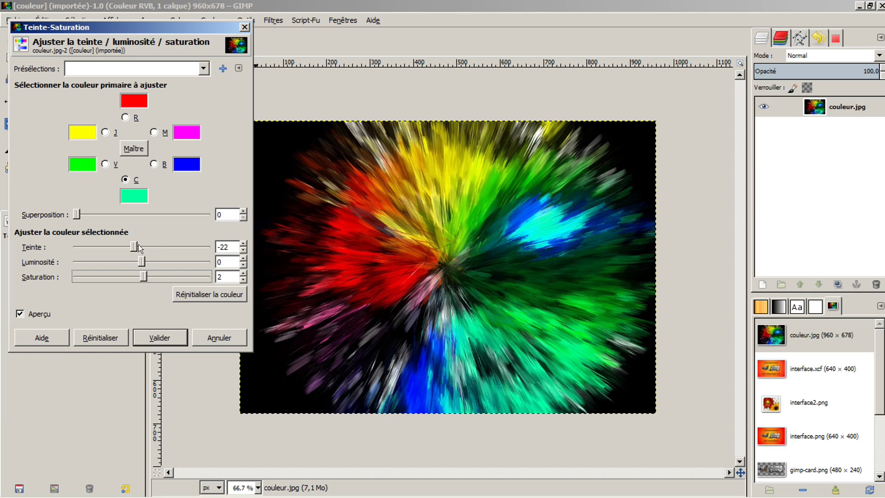
{"action": "left_click_drag", "start_coordinate": [131, 243], "coordinate": [141, 243]}
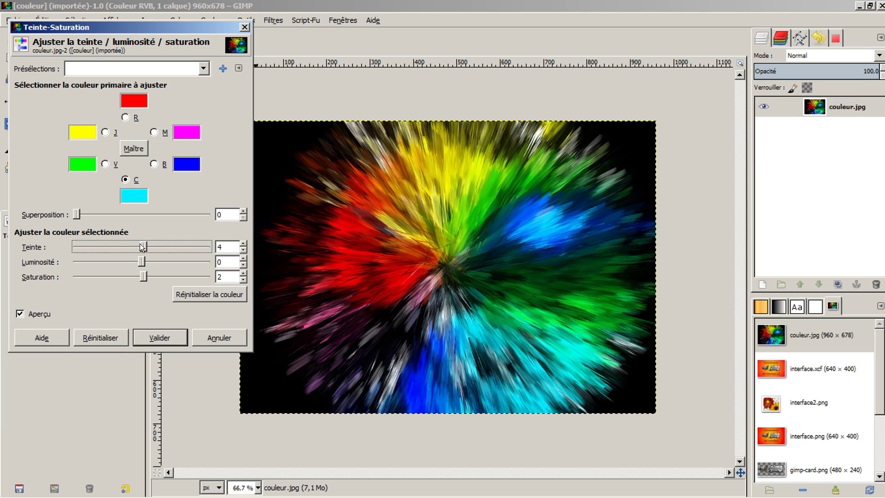
{"action": "mouse_move", "coordinate": [139, 244]}
{"action": "left_mouse_down"}
{"action": "mouse_move", "coordinate": [83, 245]}
{"action": "mouse_move", "coordinate": [154, 241]}
{"action": "left_mouse_up"}
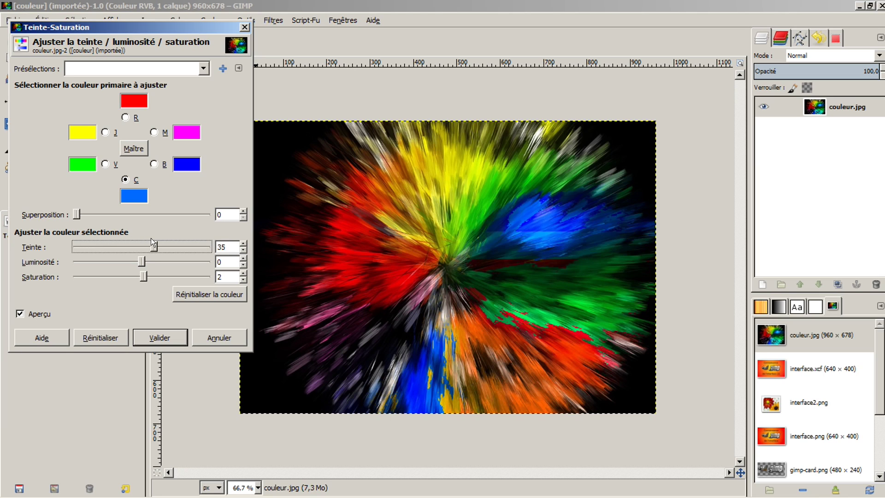
Step: Try adjusting the yellow primary's saturation, and discard the whole Teinte-Saturation adjustment
{"action": "left_click", "coordinate": [106, 131]}
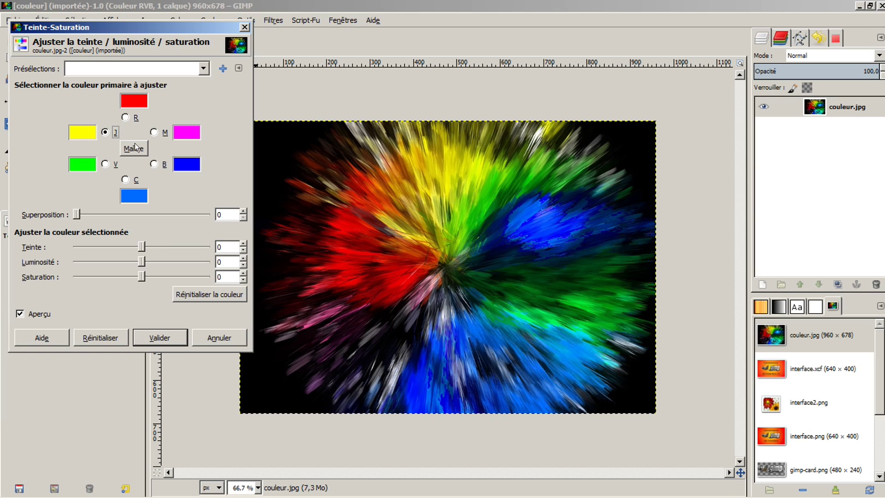
{"action": "mouse_move", "coordinate": [141, 275]}
{"action": "left_mouse_down"}
{"action": "mouse_move", "coordinate": [182, 275]}
{"action": "mouse_move", "coordinate": [65, 267]}
{"action": "mouse_move", "coordinate": [143, 264]}
{"action": "mouse_move", "coordinate": [143, 272]}
{"action": "left_mouse_up"}
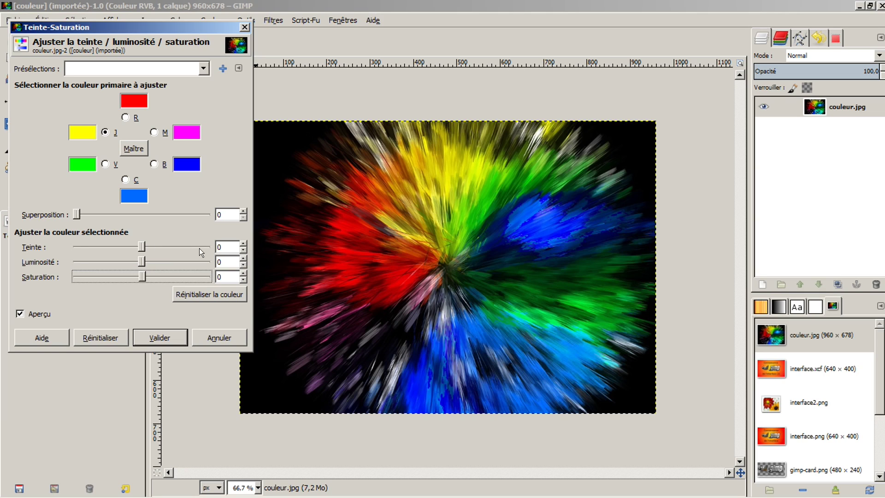
{"action": "left_click", "coordinate": [213, 337]}
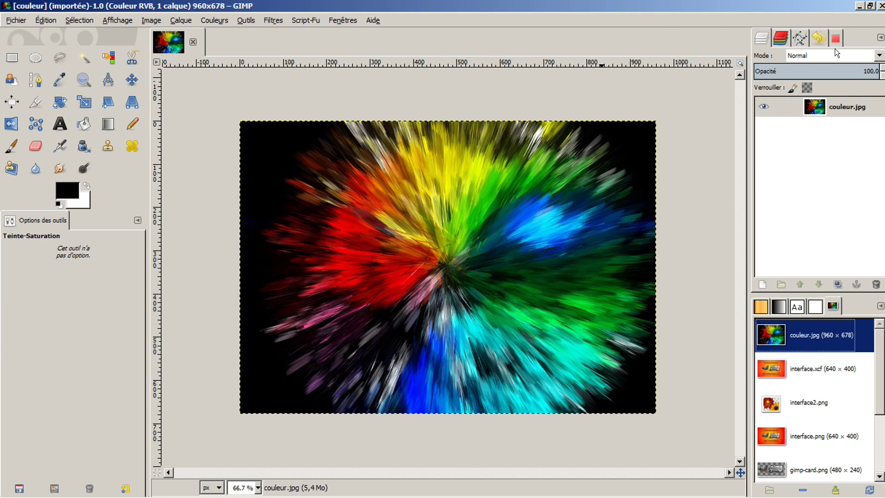
Step: Show the image's undo history and examine the configuration options of its dock, including the one for adding tabs
{"action": "left_click", "coordinate": [817, 39]}
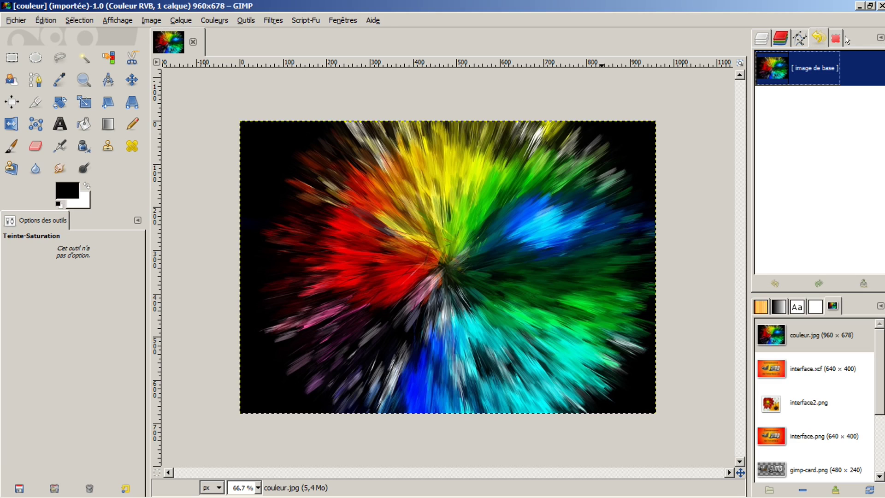
{"action": "left_click", "coordinate": [881, 38]}
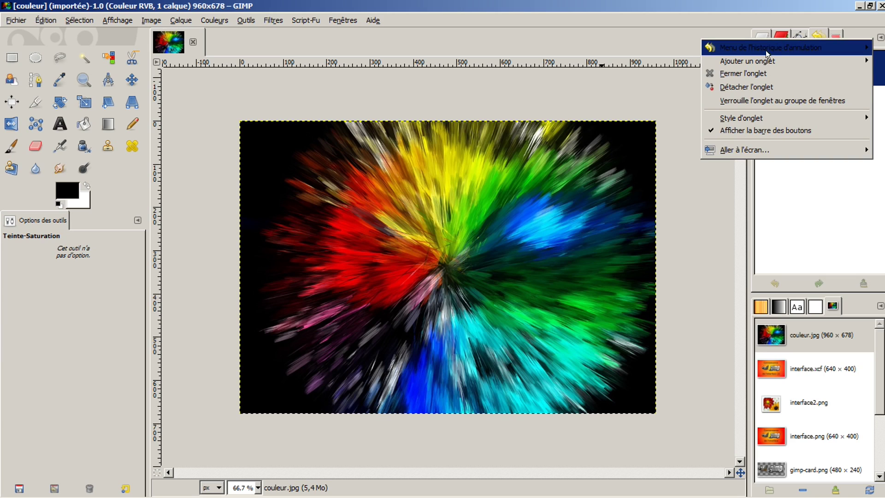
{"action": "mouse_move", "coordinate": [757, 59]}
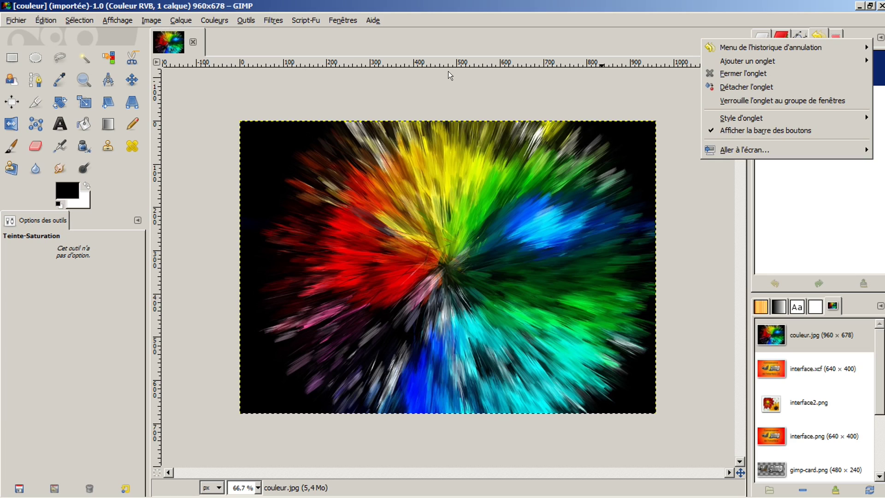
{"action": "left_click", "coordinate": [638, 76]}
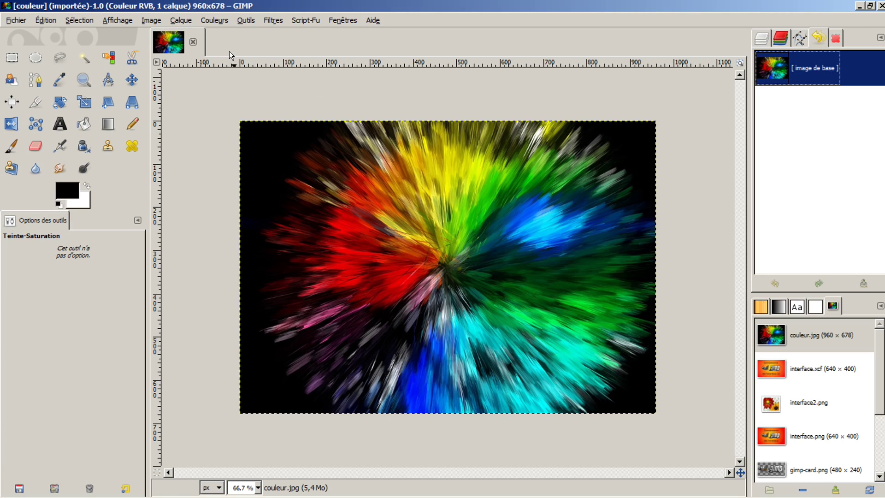
Step: Try the Colorier command on the image with altered hue, saturation and lightness, and discard the colorization
{"action": "left_click", "coordinate": [210, 21]}
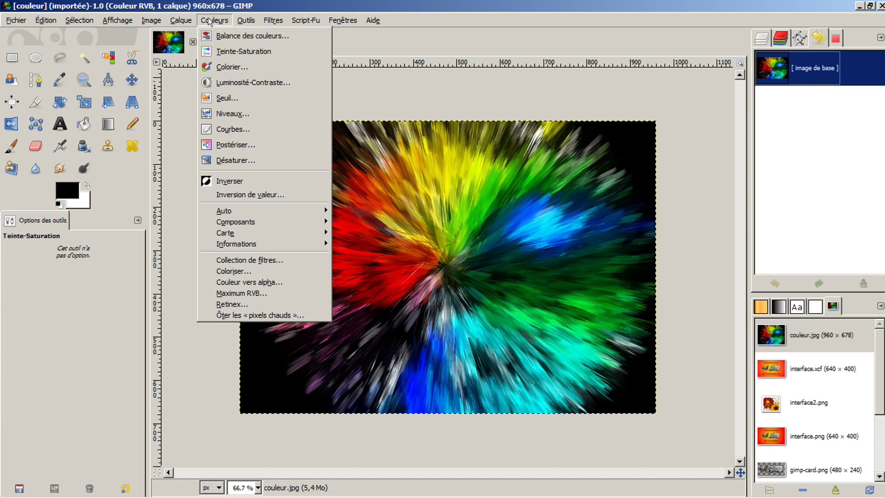
{"action": "left_click", "coordinate": [219, 67]}
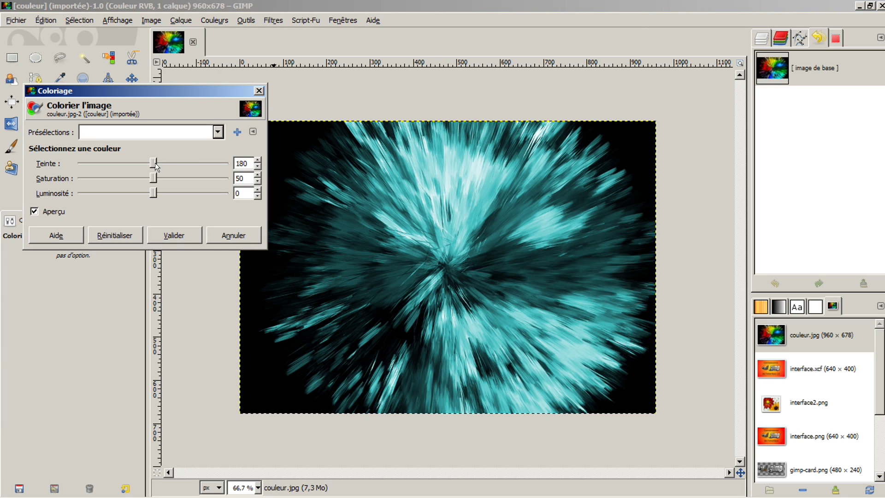
{"action": "left_click_drag", "start_coordinate": [153, 164], "coordinate": [172, 178]}
{"action": "left_click_drag", "start_coordinate": [186, 179], "coordinate": [148, 193]}
{"action": "left_click", "coordinate": [215, 238]}
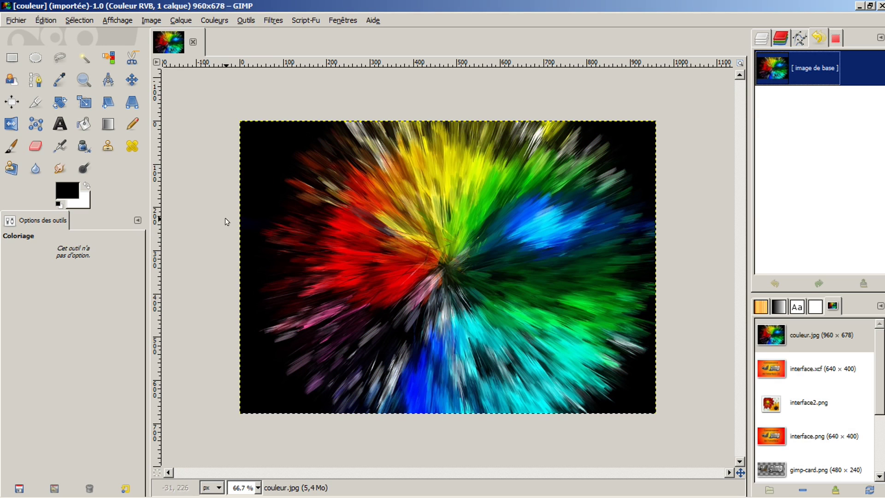
Step: Try a Luminosité-Contraste adjustment with contrast -1, and discard it
{"action": "left_click", "coordinate": [214, 20]}
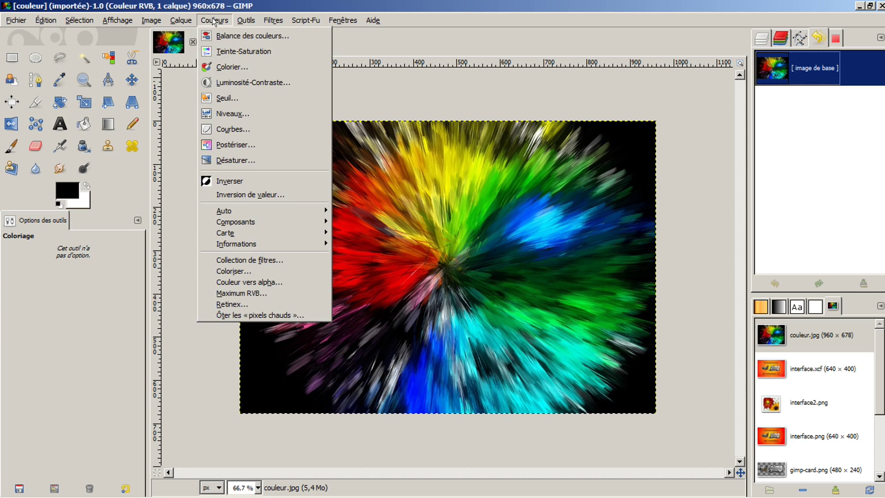
{"action": "left_click", "coordinate": [217, 79]}
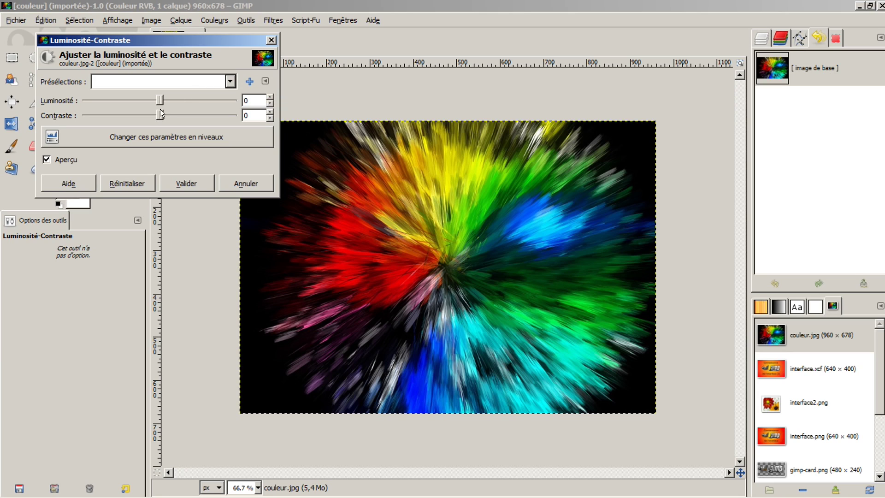
{"action": "mouse_move", "coordinate": [157, 113]}
{"action": "left_mouse_down"}
{"action": "mouse_move", "coordinate": [181, 113]}
{"action": "mouse_move", "coordinate": [137, 114]}
{"action": "mouse_move", "coordinate": [157, 113]}
{"action": "left_mouse_up"}
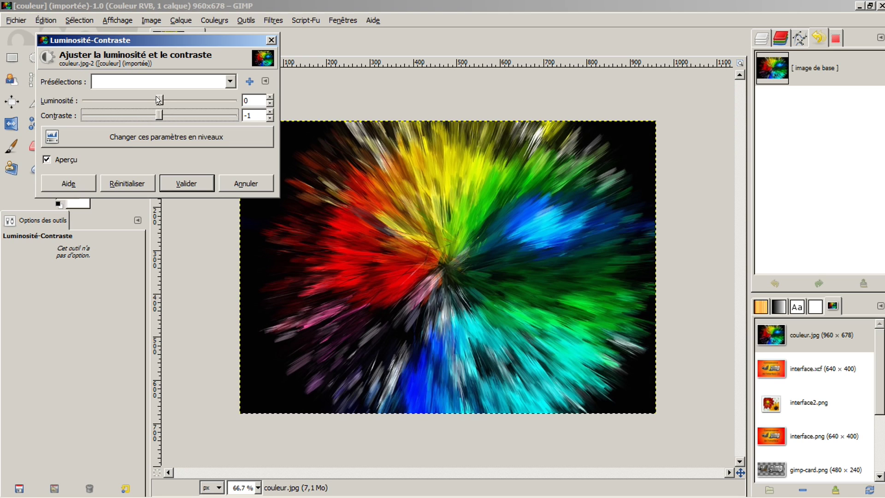
{"action": "left_click", "coordinate": [234, 178]}
Step: Try a Niveaux adjustment on the value channel with input levels 32, 1.39 and 189, and discard it
{"action": "left_click", "coordinate": [216, 19]}
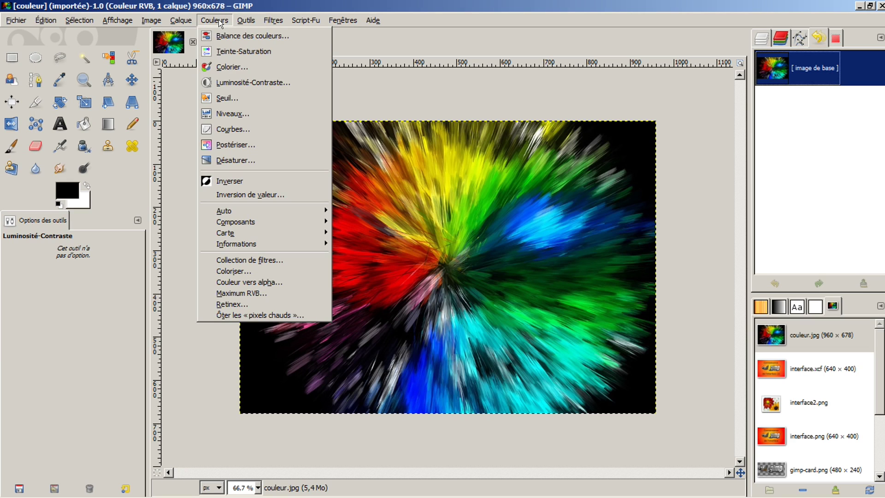
{"action": "left_click", "coordinate": [223, 114]}
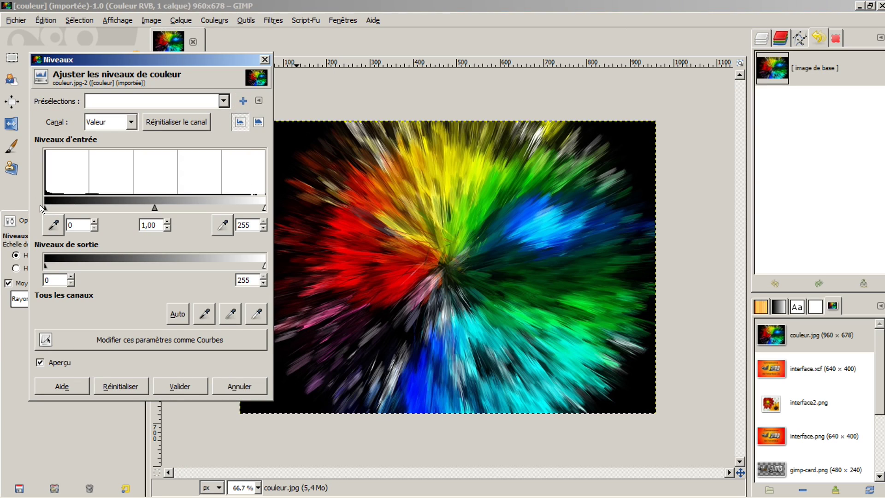
{"action": "left_click_drag", "start_coordinate": [45, 207], "coordinate": [70, 205]}
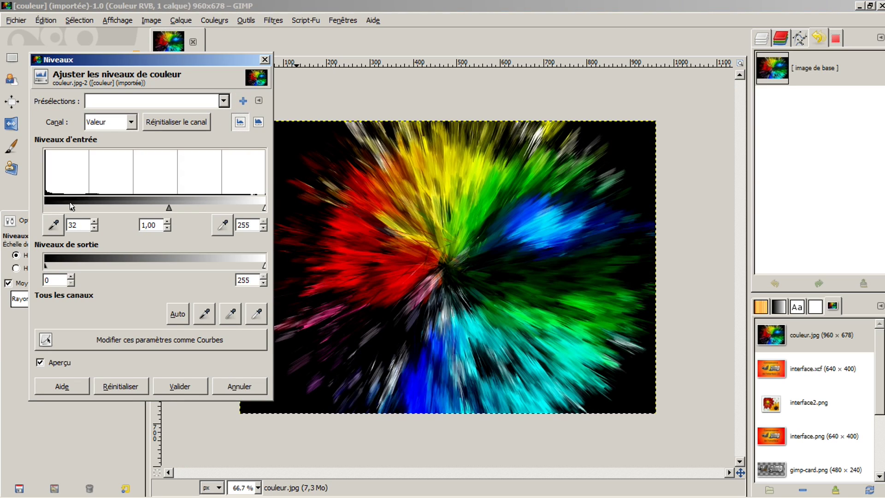
{"action": "left_click_drag", "start_coordinate": [167, 207], "coordinate": [153, 203]}
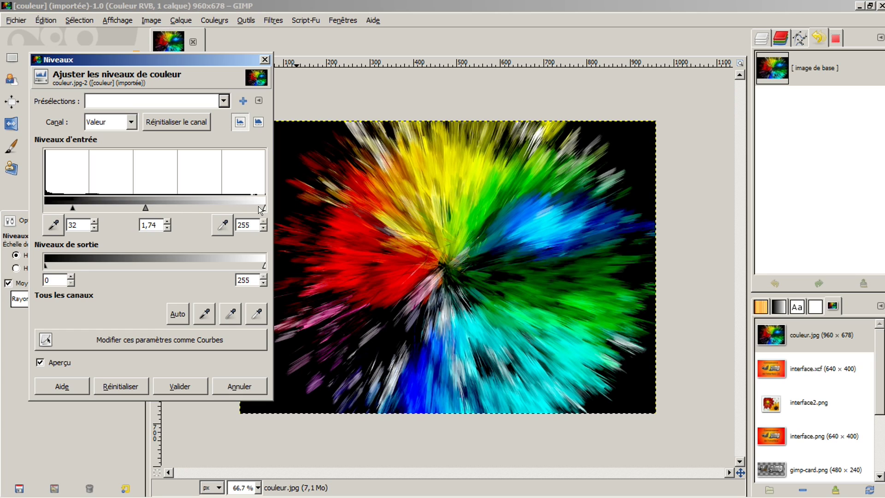
{"action": "left_click_drag", "start_coordinate": [261, 209], "coordinate": [206, 199]}
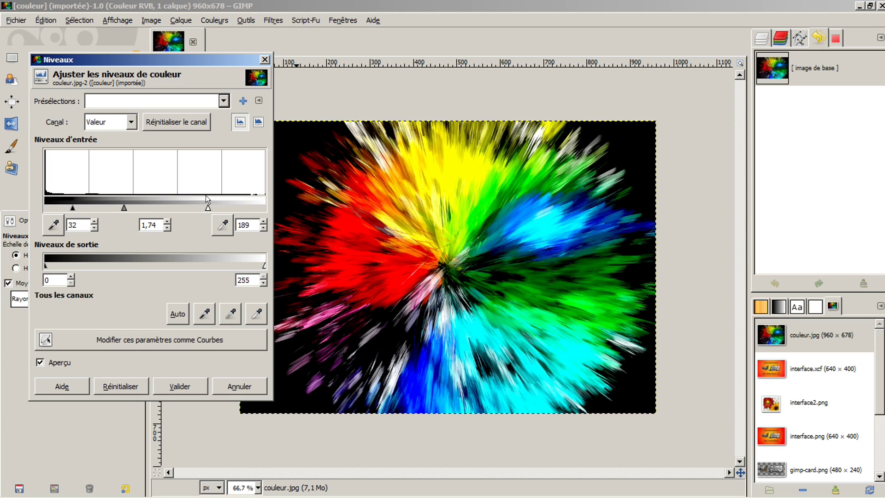
{"action": "left_click_drag", "start_coordinate": [120, 201], "coordinate": [128, 204]}
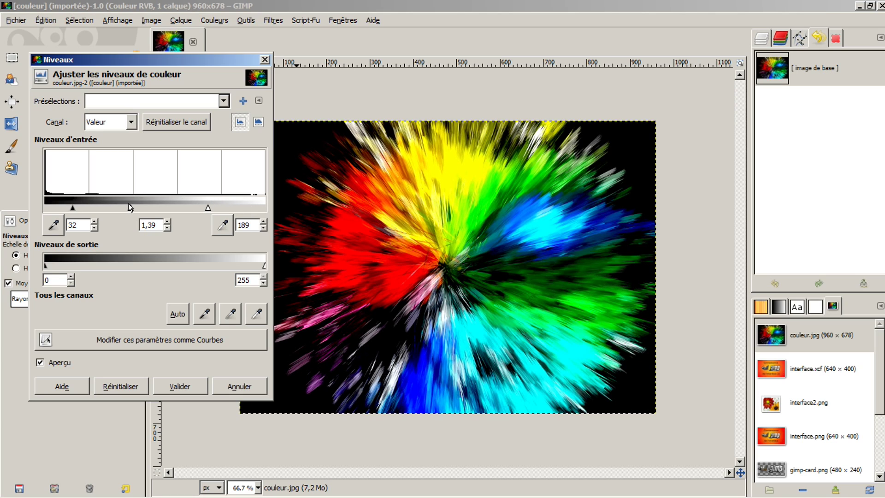
{"action": "left_click", "coordinate": [229, 387]}
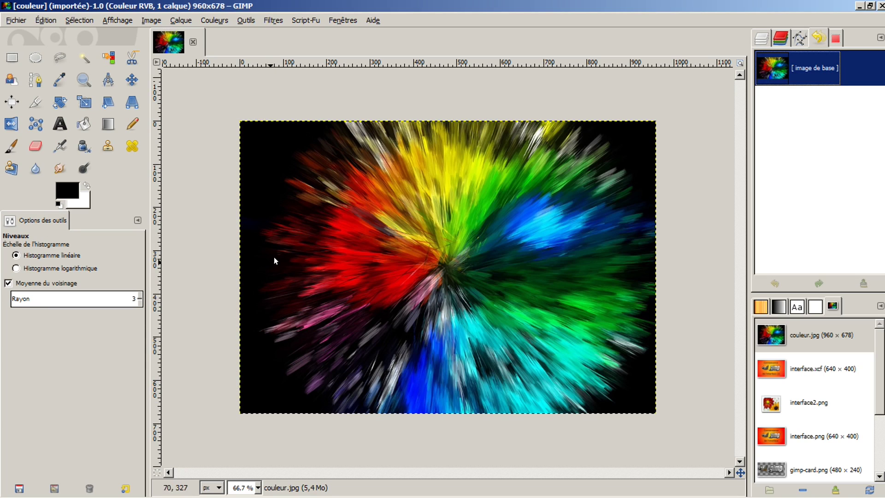
Step: Try a Courbes adjustment on the value channel, bending the smooth curve with two added points, and discard it
{"action": "left_click", "coordinate": [213, 20]}
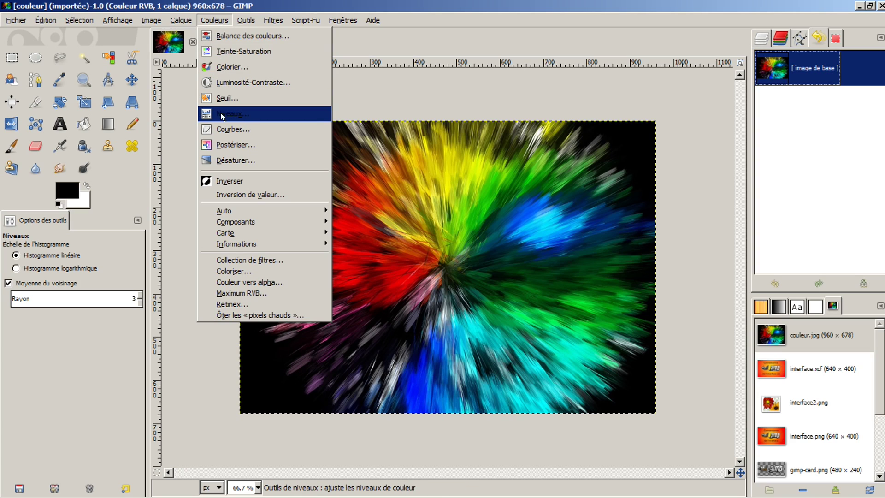
{"action": "left_click", "coordinate": [226, 130]}
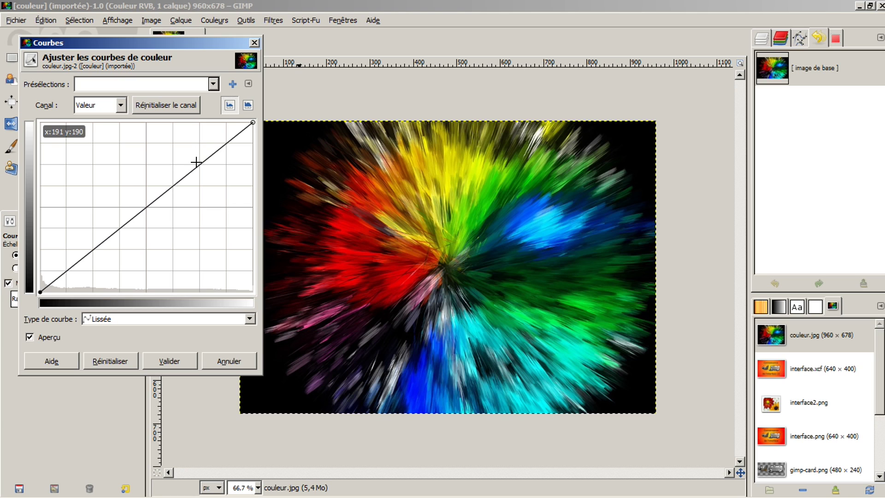
{"action": "left_click_drag", "start_coordinate": [195, 162], "coordinate": [153, 139]}
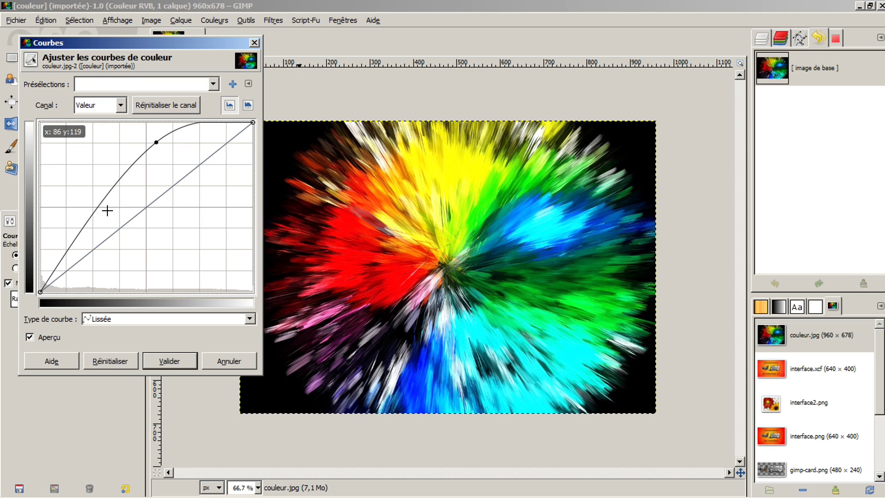
{"action": "left_click_drag", "start_coordinate": [82, 220], "coordinate": [103, 232]}
{"action": "left_click_drag", "start_coordinate": [155, 140], "coordinate": [177, 166]}
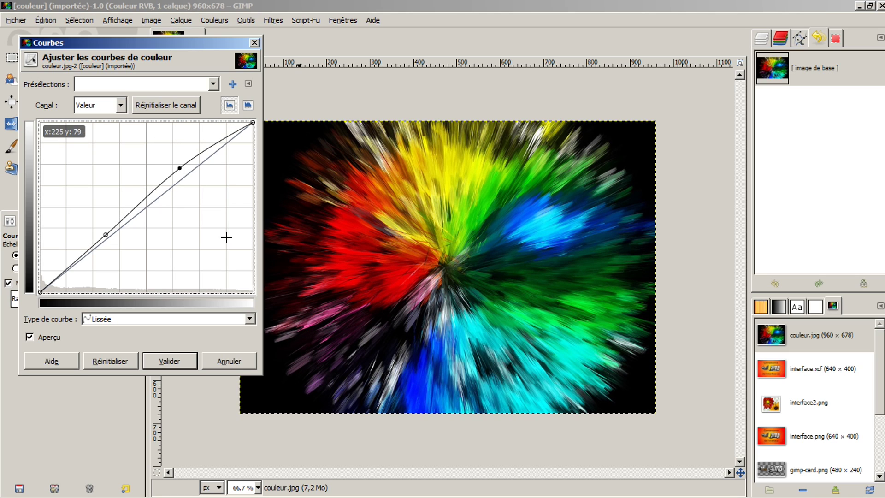
{"action": "left_click", "coordinate": [234, 361]}
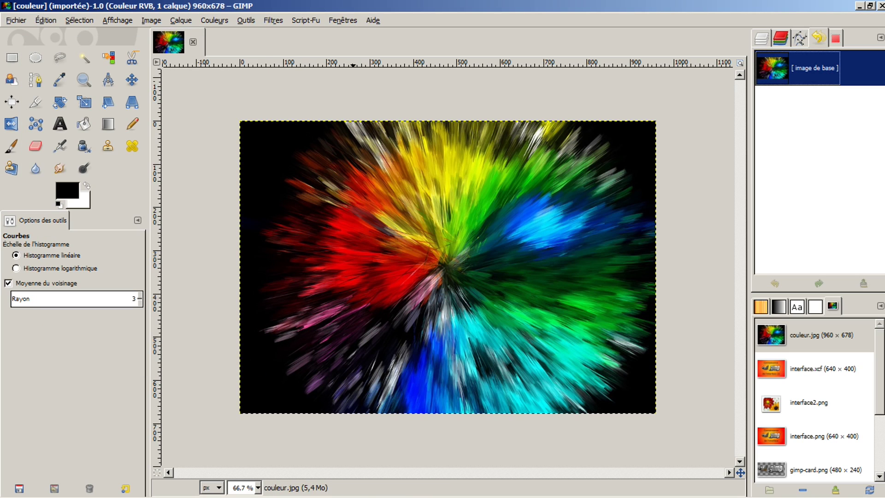
Step: Preview the Désaturer command with the Luminosité, Moyenne and Clarté grey shades, and discard the desaturation
{"action": "left_click", "coordinate": [220, 21]}
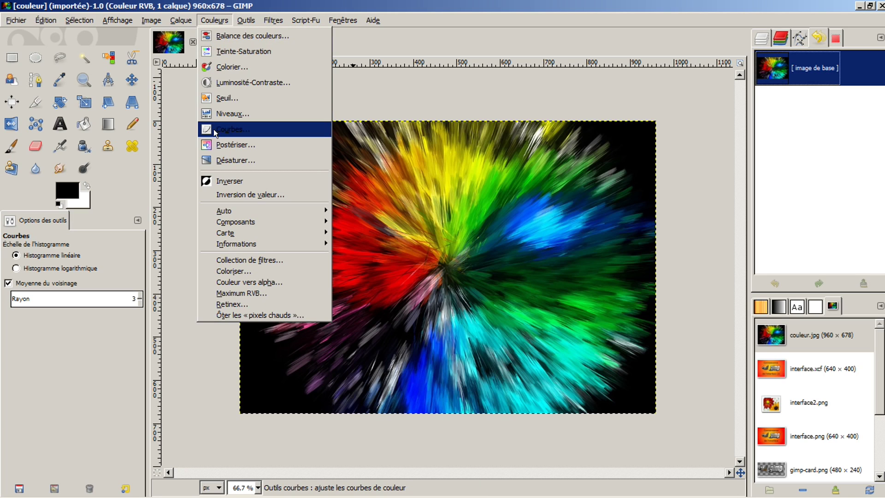
{"action": "left_click", "coordinate": [226, 161]}
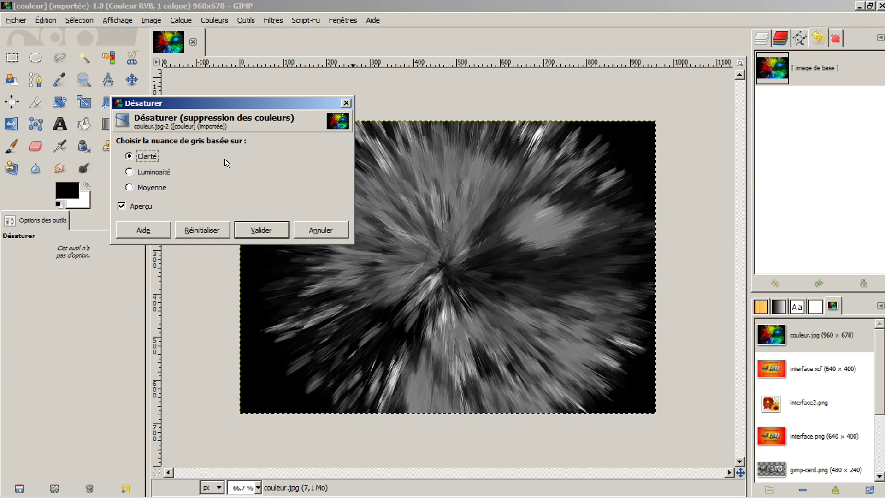
{"action": "left_click_drag", "start_coordinate": [205, 102], "coordinate": [179, 87]}
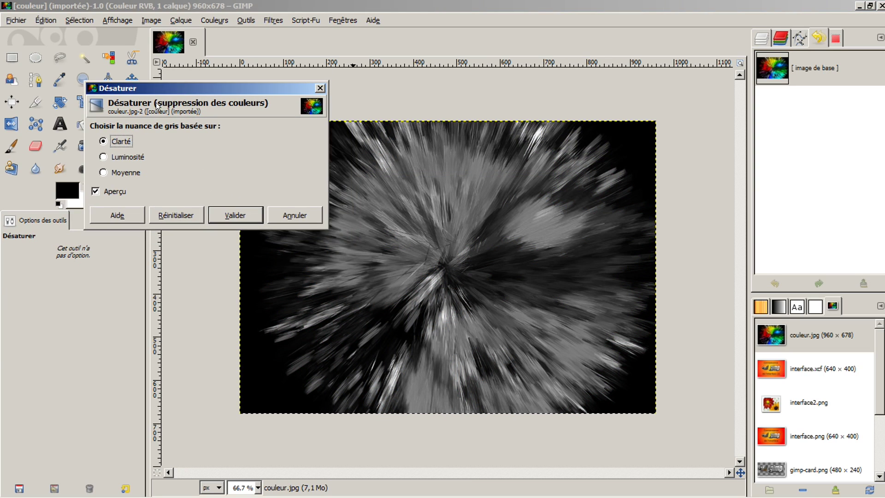
{"action": "left_click", "coordinate": [138, 157]}
{"action": "left_click", "coordinate": [106, 170]}
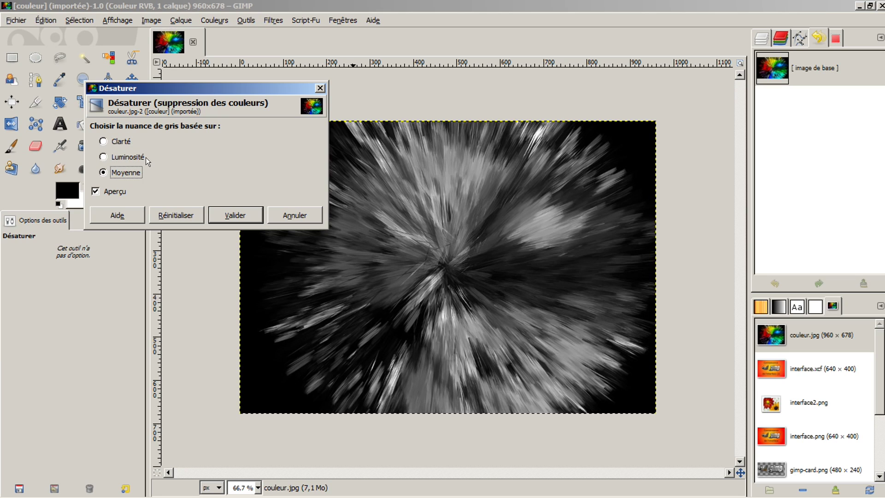
{"action": "left_click", "coordinate": [118, 140]}
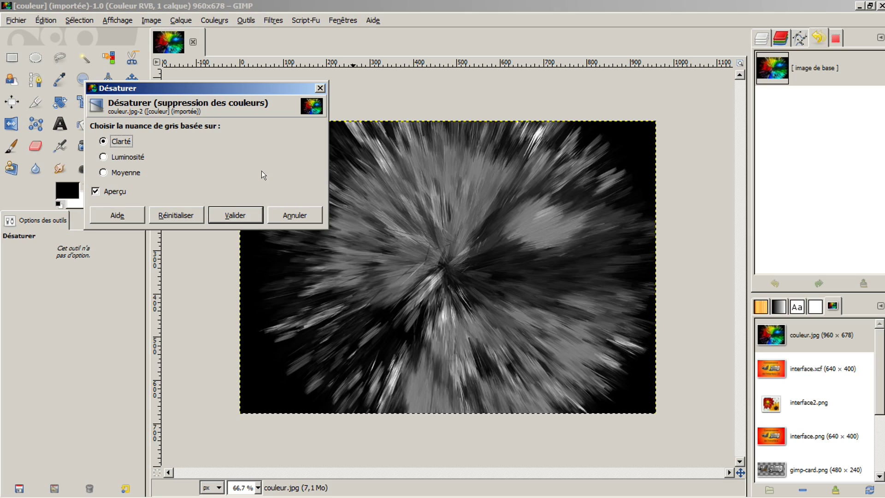
{"action": "left_click", "coordinate": [284, 212]}
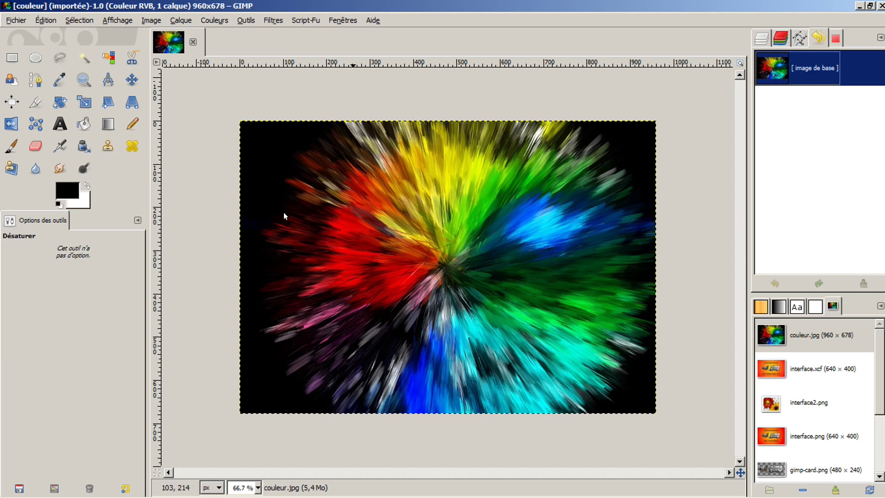
Step: Desaturate the image based on Clarté, and compare it with the base image through the undo history
{"action": "left_click", "coordinate": [214, 20]}
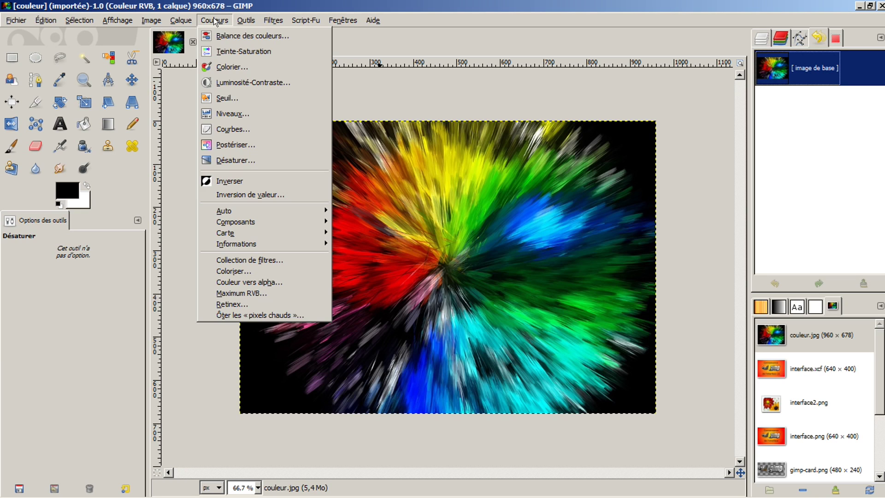
{"action": "left_click", "coordinate": [223, 162]}
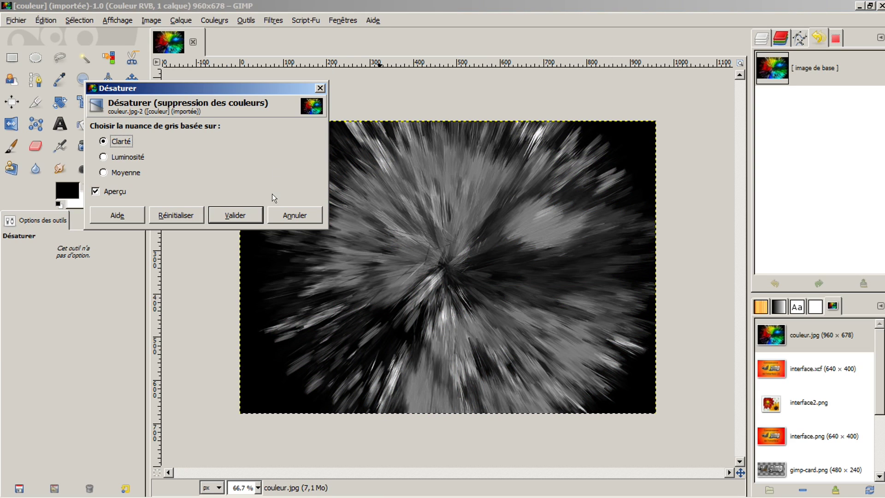
{"action": "left_click", "coordinate": [244, 213]}
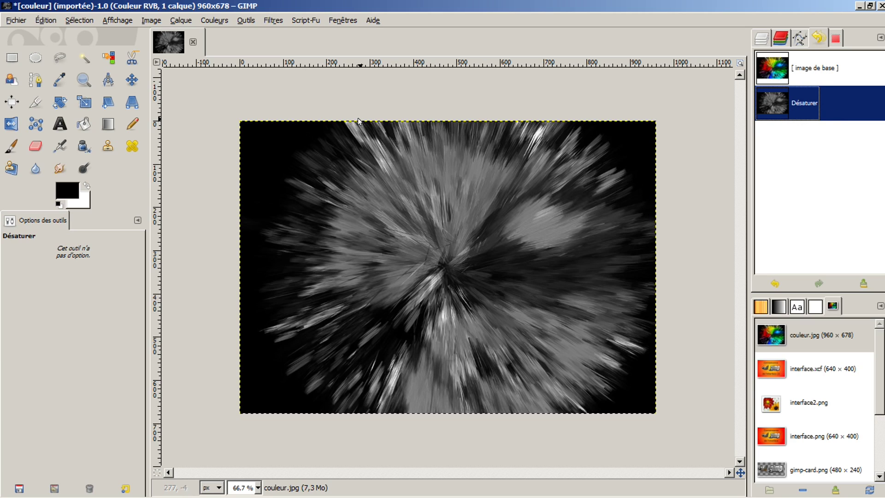
{"action": "left_click", "coordinate": [816, 67]}
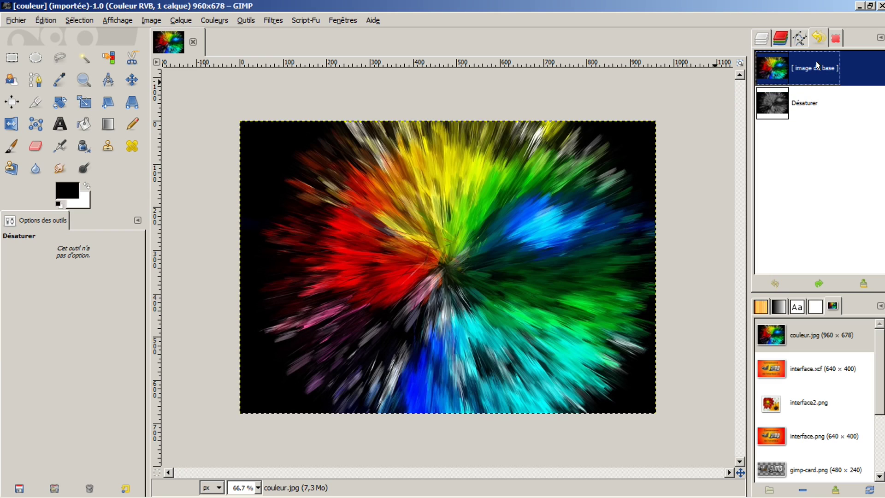
{"action": "left_click", "coordinate": [812, 102]}
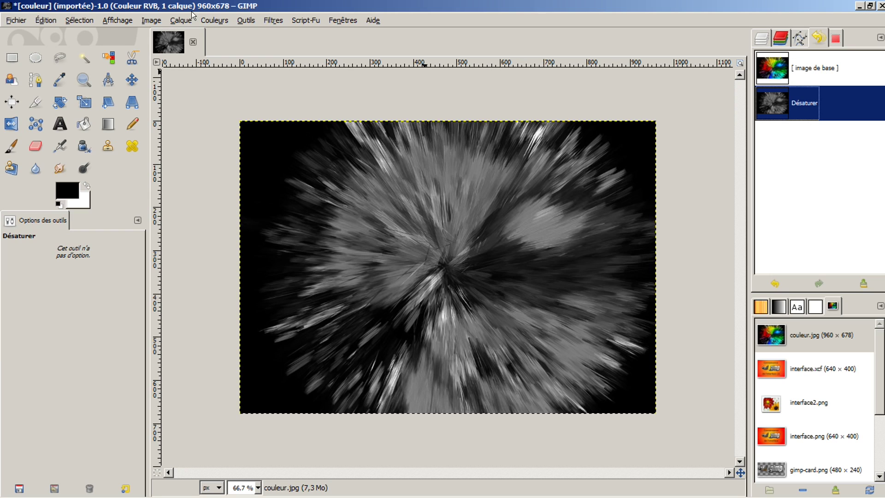
Step: Invert the desaturated image, and return to the base image in the undo history
{"action": "left_click", "coordinate": [210, 19]}
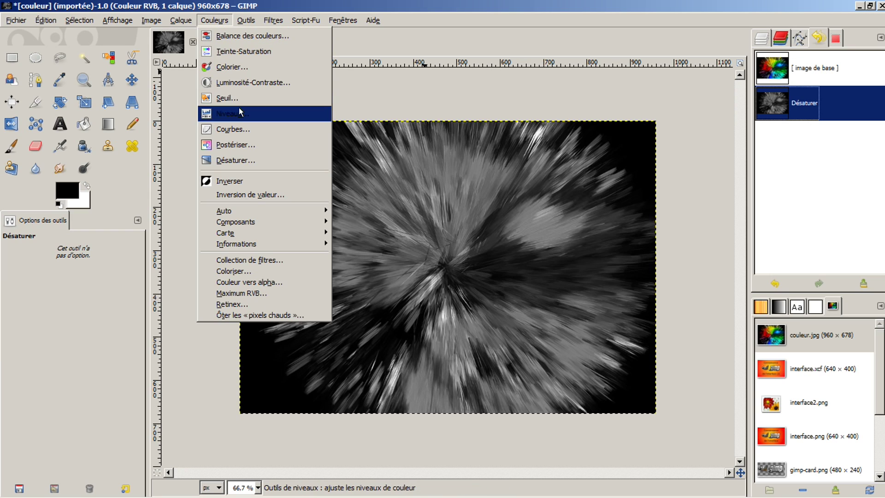
{"action": "left_click", "coordinate": [233, 179]}
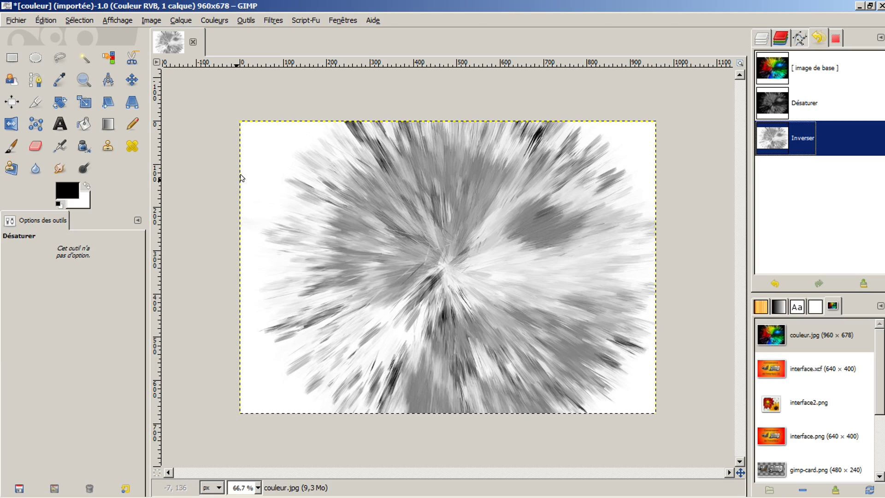
{"action": "left_click", "coordinate": [818, 66]}
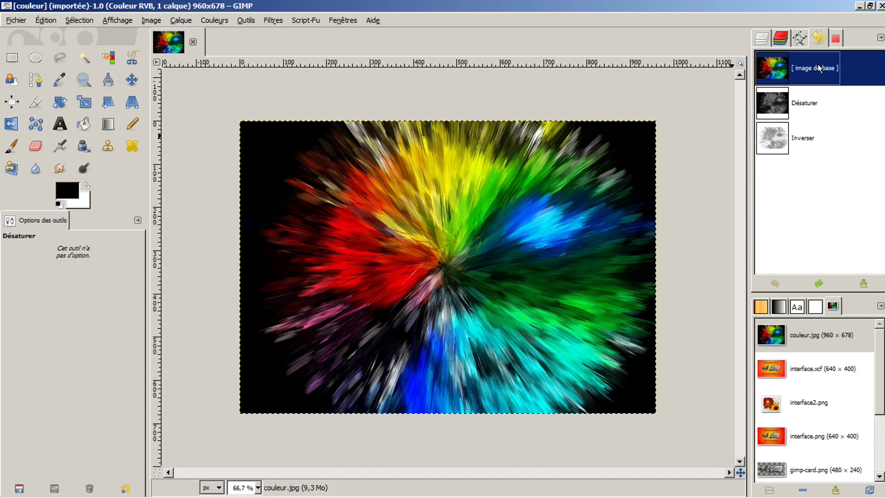
Step: Invert the colours of the full-colour base image, and restore the original through the undo history
{"action": "left_click", "coordinate": [208, 20]}
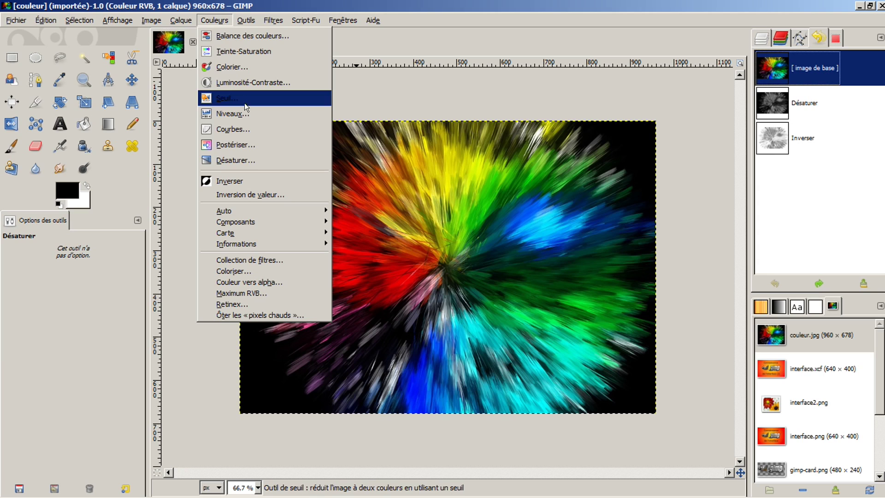
{"action": "left_click", "coordinate": [223, 178]}
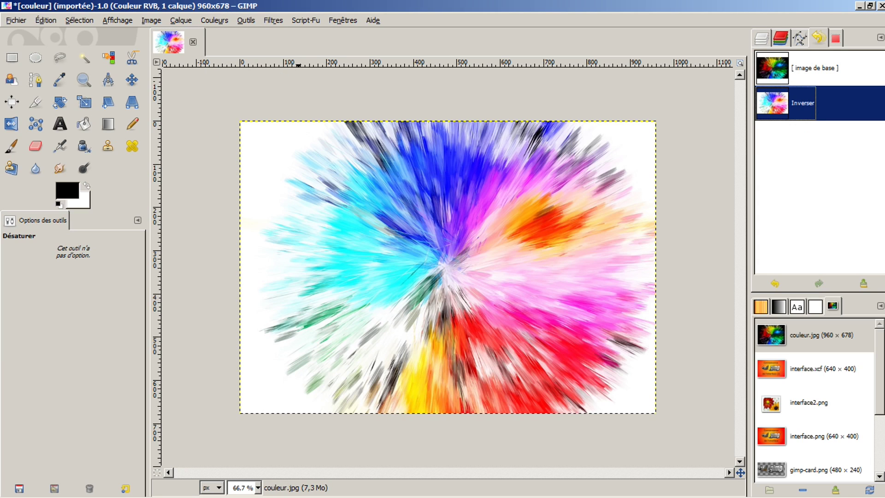
{"action": "left_click", "coordinate": [812, 61]}
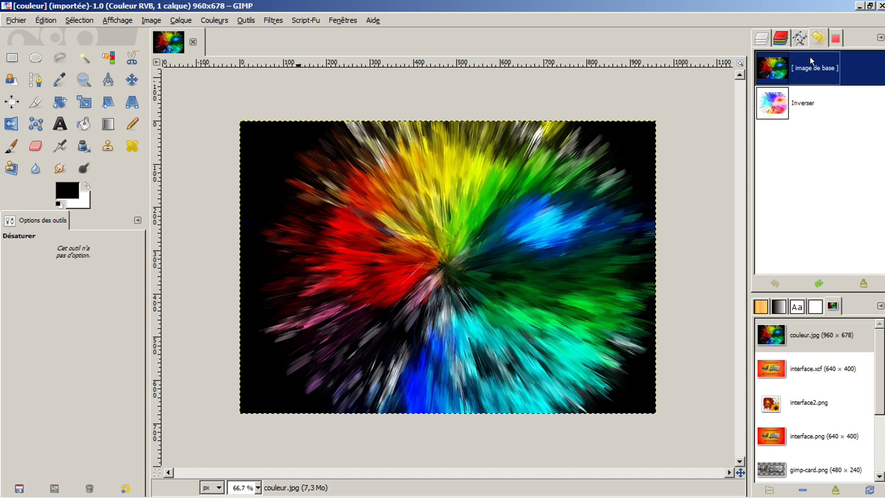
Step: Try the Mixeur de canaux on the Rouge output channel with Rouge 200, Vert 4.4 and Bleu -200
{"action": "left_click", "coordinate": [213, 20]}
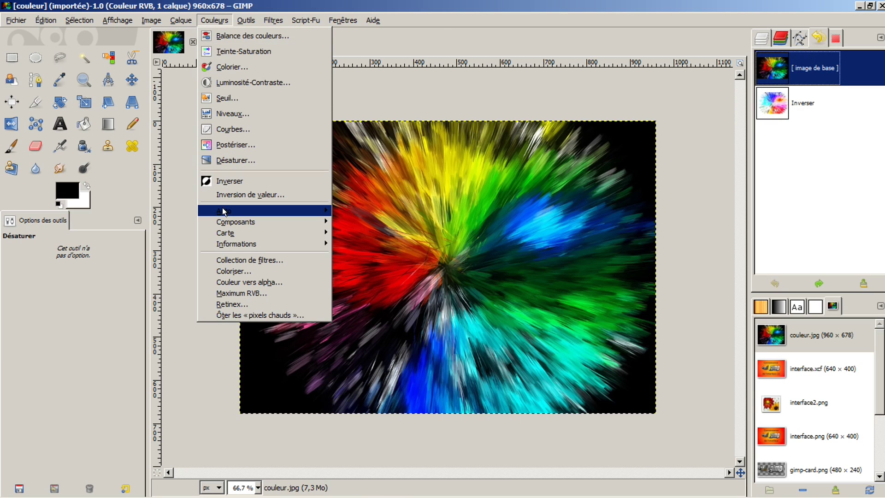
{"action": "mouse_move", "coordinate": [222, 224]}
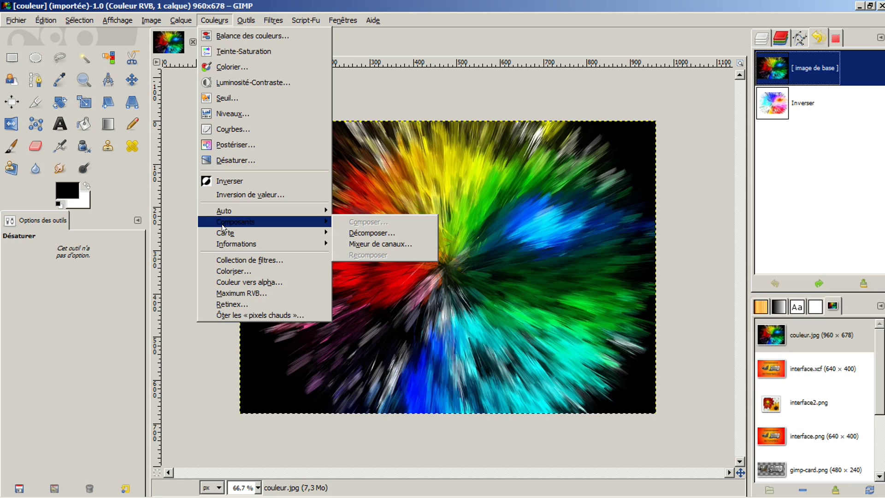
{"action": "left_click", "coordinate": [359, 242]}
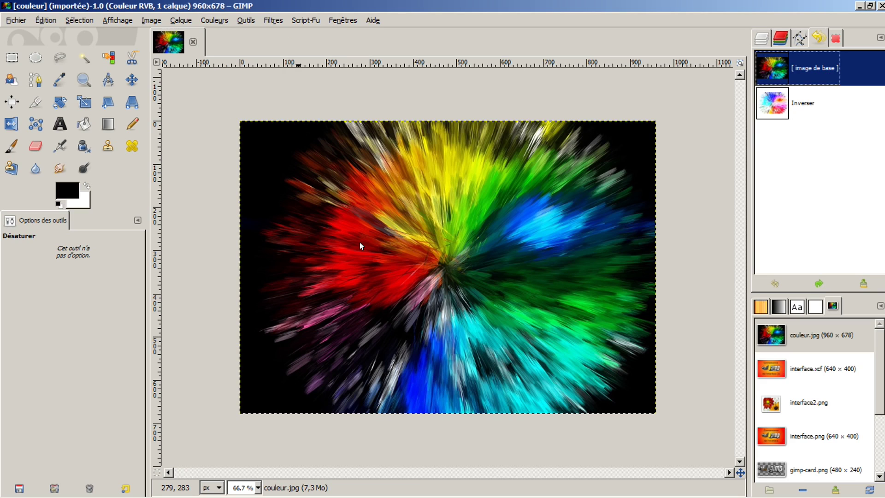
{"action": "left_click_drag", "start_coordinate": [443, 95], "coordinate": [232, 65]}
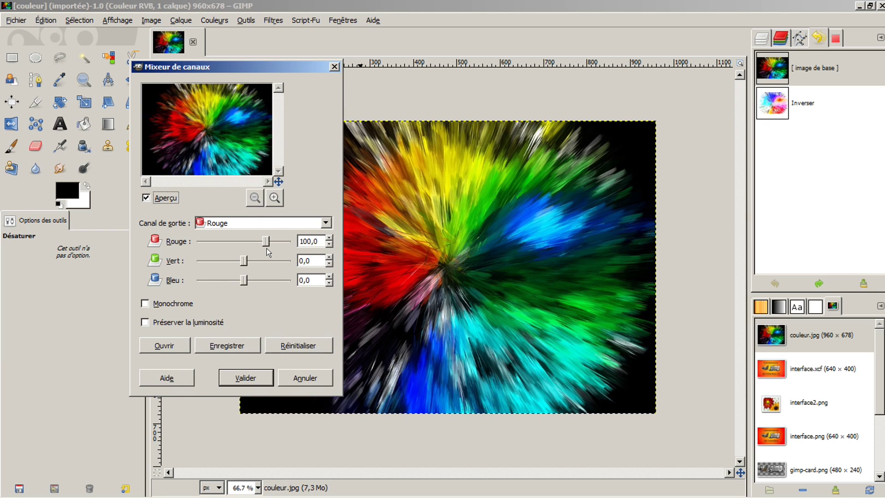
{"action": "left_click_drag", "start_coordinate": [262, 239], "coordinate": [288, 240]}
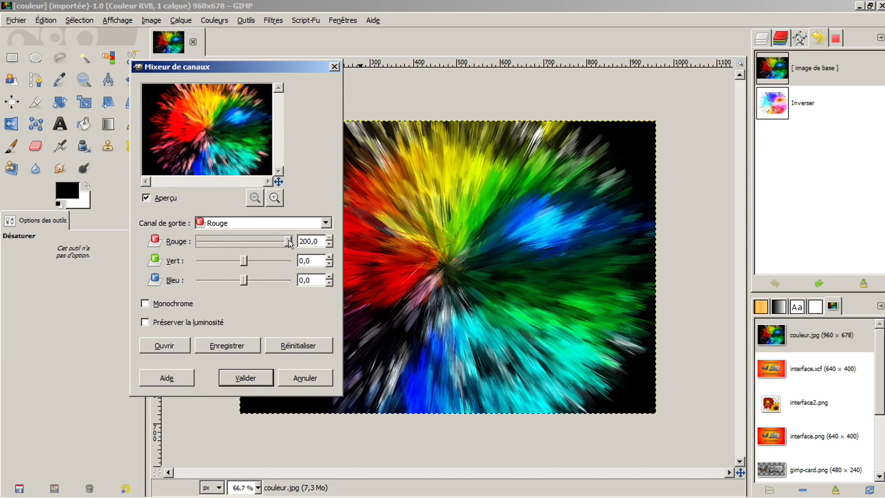
{"action": "left_click_drag", "start_coordinate": [243, 281], "coordinate": [199, 280]}
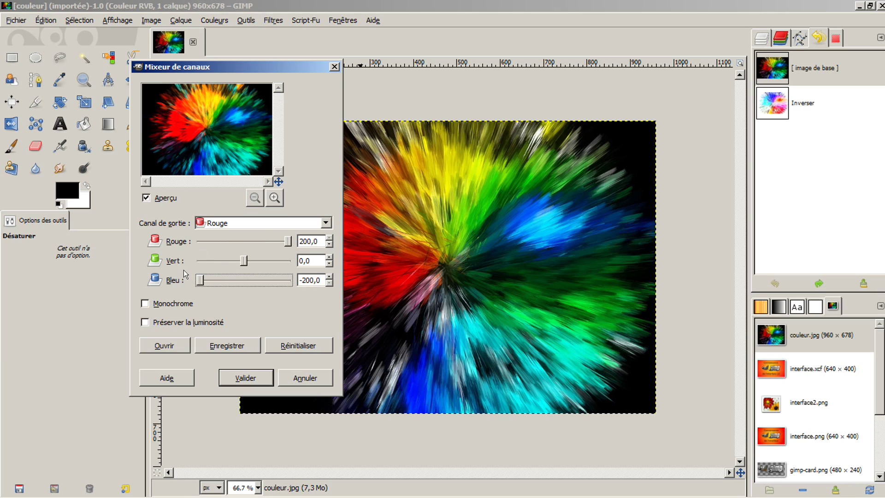
{"action": "mouse_move", "coordinate": [244, 261]}
{"action": "left_mouse_down"}
{"action": "mouse_move", "coordinate": [227, 261]}
{"action": "mouse_move", "coordinate": [255, 262]}
{"action": "mouse_move", "coordinate": [242, 258]}
{"action": "left_mouse_up"}
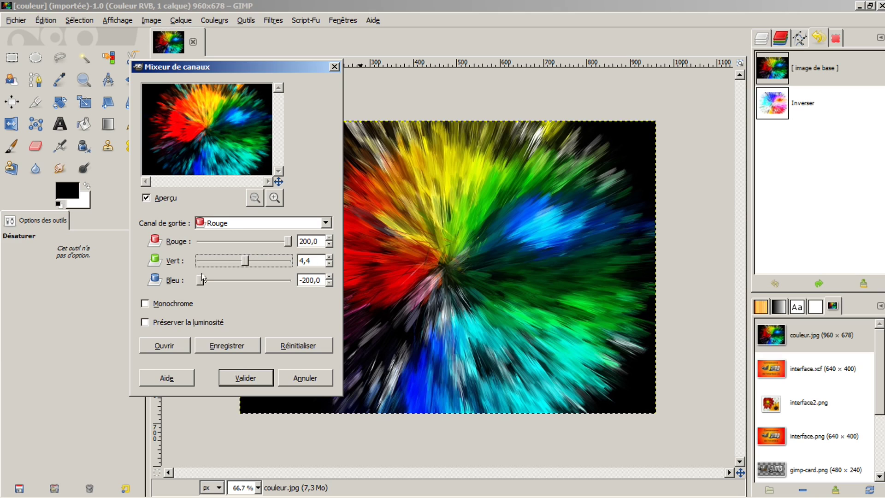
Step: Try the channel mix with Bleu 200, Rouge -200 and Vert 22.2, and discard it along with the Désaturer preview
{"action": "left_click_drag", "start_coordinate": [201, 280], "coordinate": [289, 280]}
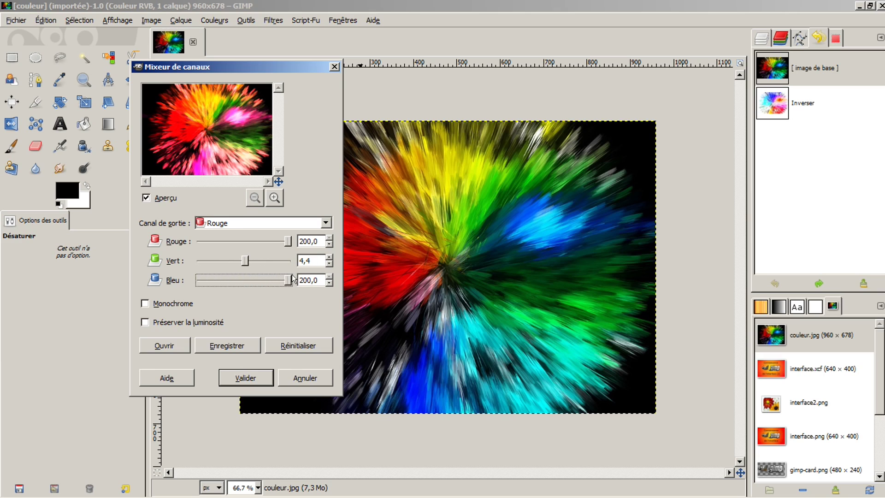
{"action": "left_click_drag", "start_coordinate": [288, 240], "coordinate": [188, 245]}
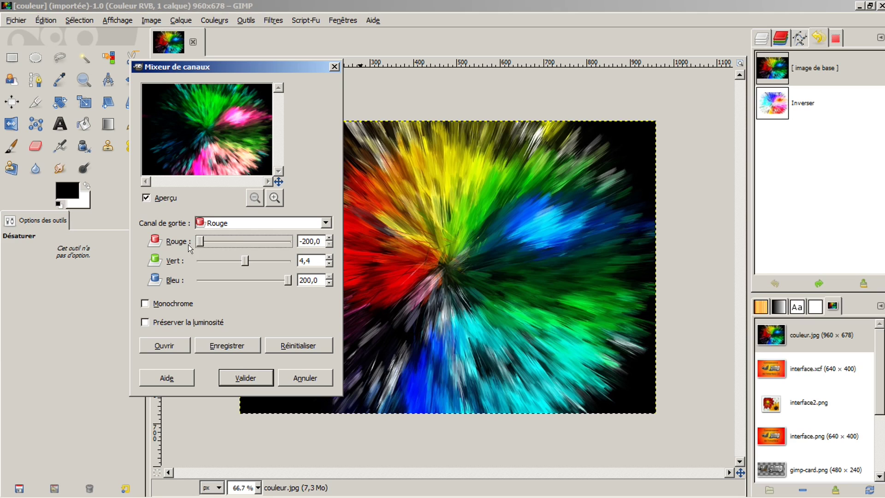
{"action": "left_click_drag", "start_coordinate": [243, 258], "coordinate": [248, 260]}
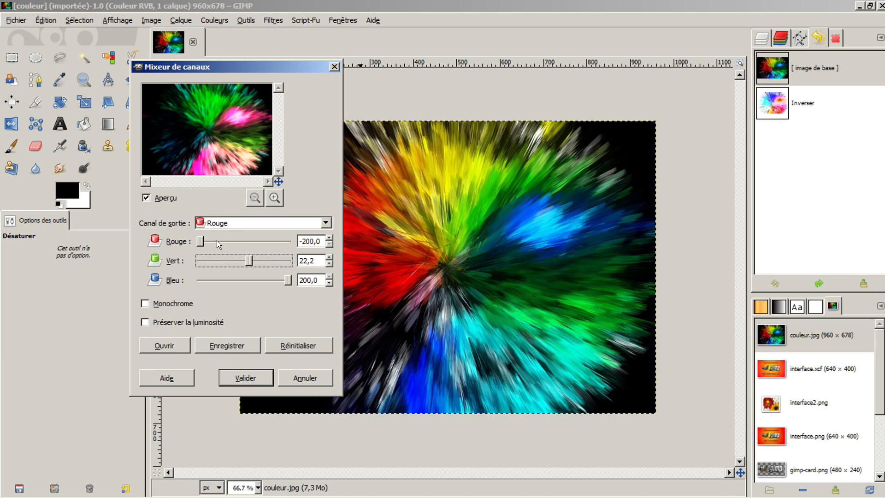
{"action": "left_click", "coordinate": [315, 377]}
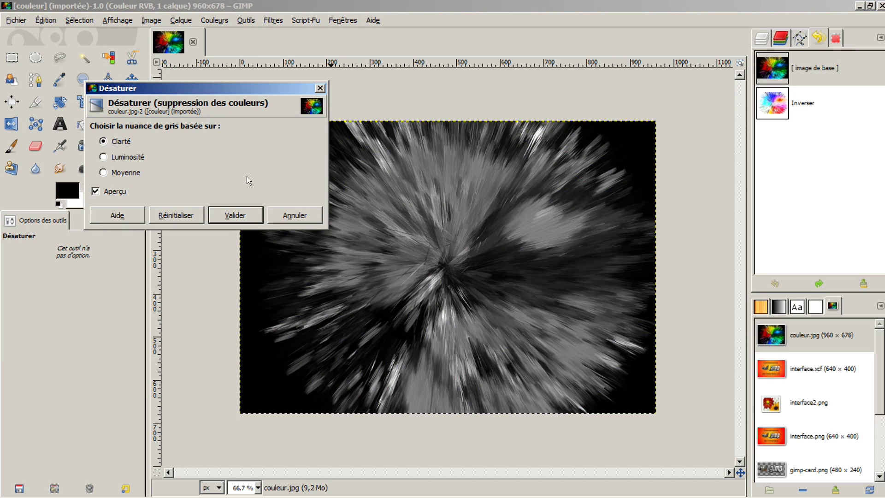
{"action": "left_click", "coordinate": [300, 212]}
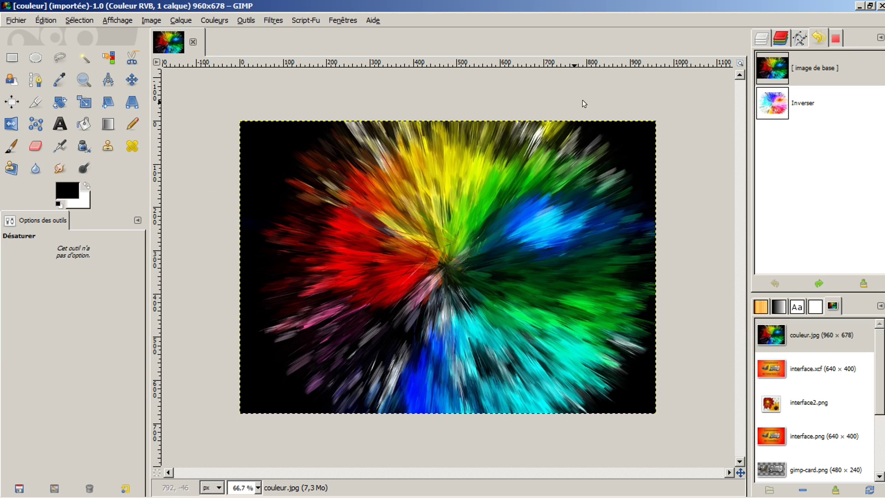
Step: Try the Jaune, Rouge, Magenta, Bleu, Cyan and Vert hue variations of the Collection de filtres on the base image, and discard them
{"action": "left_click", "coordinate": [210, 22]}
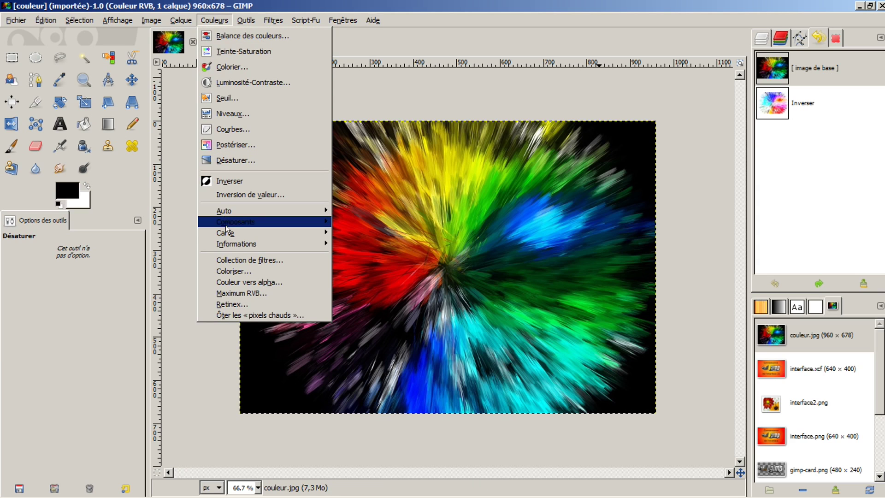
{"action": "left_click", "coordinate": [228, 259]}
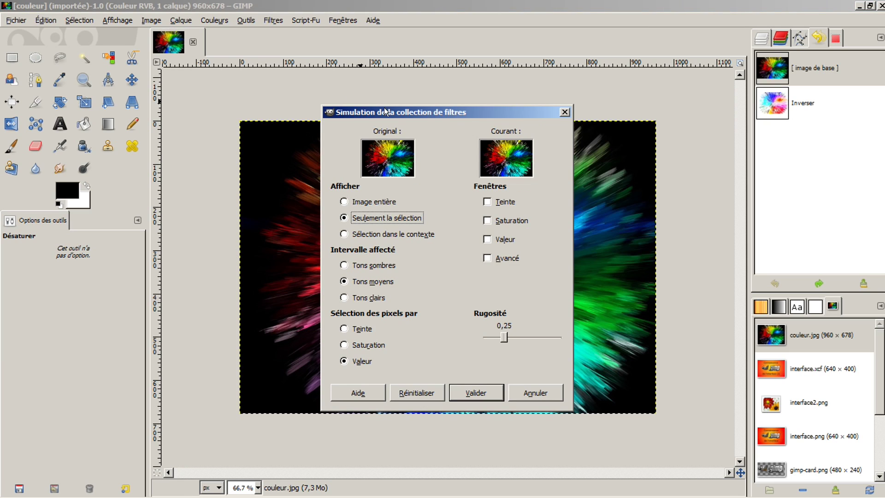
{"action": "left_click_drag", "start_coordinate": [392, 114], "coordinate": [216, 99]}
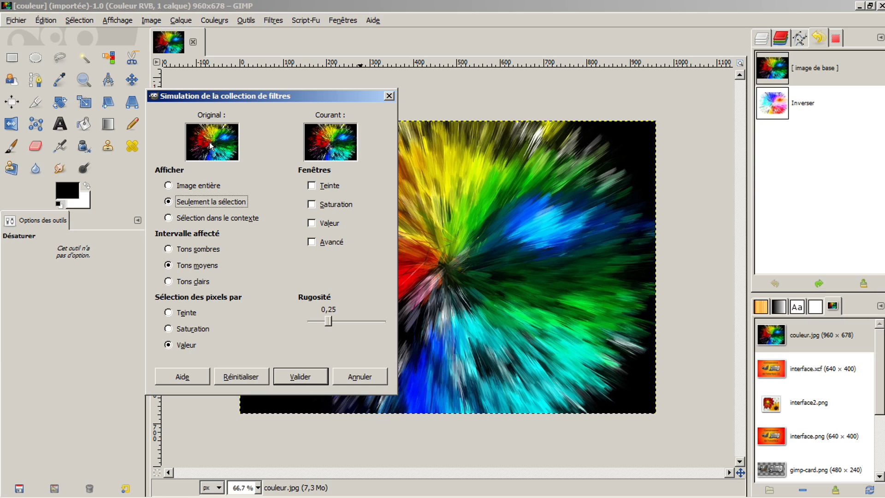
{"action": "left_click", "coordinate": [312, 185]}
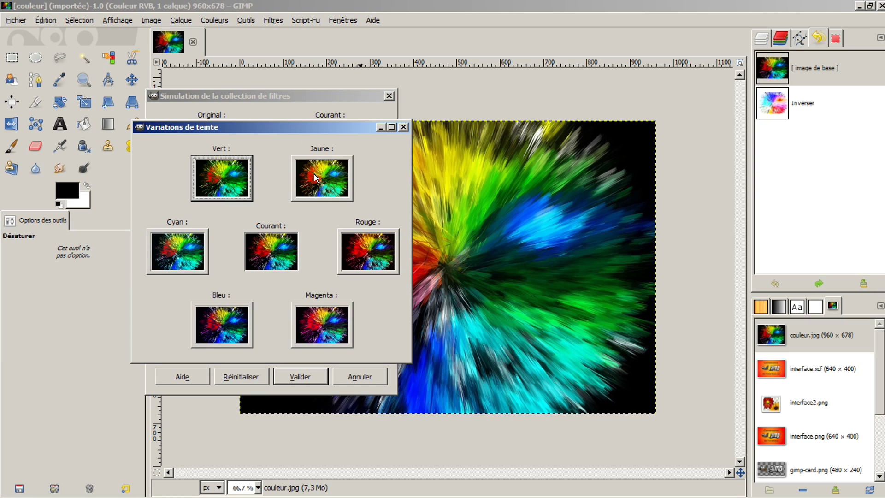
{"action": "left_click", "coordinate": [315, 173]}
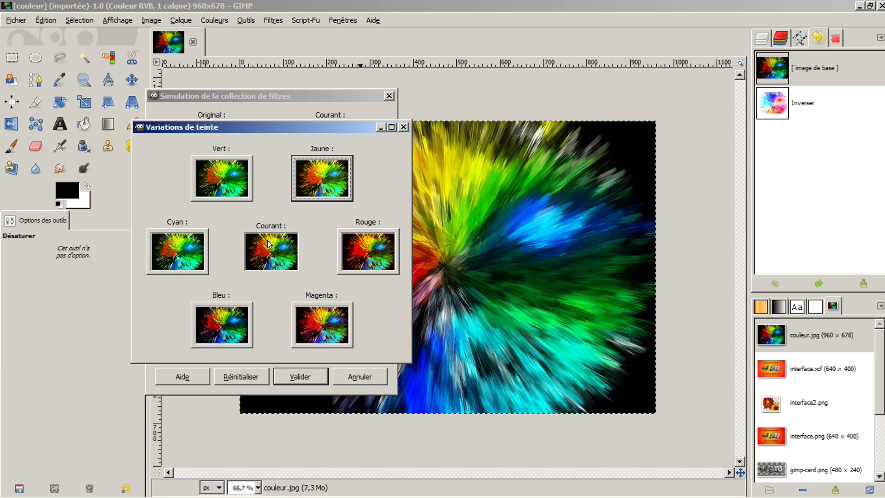
{"action": "left_click", "coordinate": [358, 246]}
{"action": "left_click", "coordinate": [314, 315]}
{"action": "left_click", "coordinate": [216, 317]}
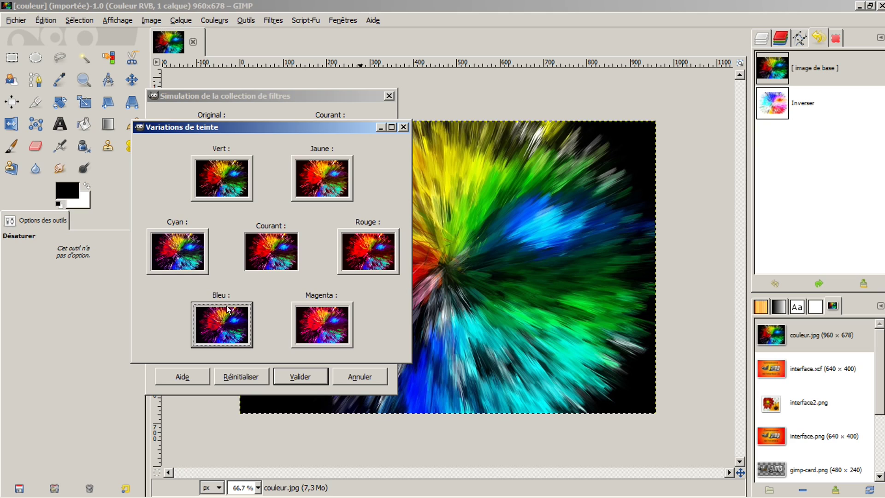
{"action": "left_click", "coordinate": [168, 238]}
{"action": "left_click", "coordinate": [222, 181]}
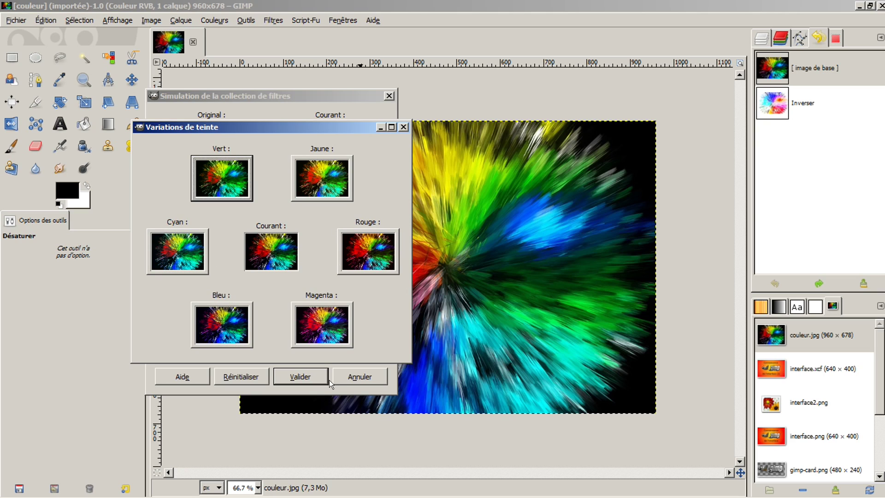
{"action": "left_click", "coordinate": [349, 371]}
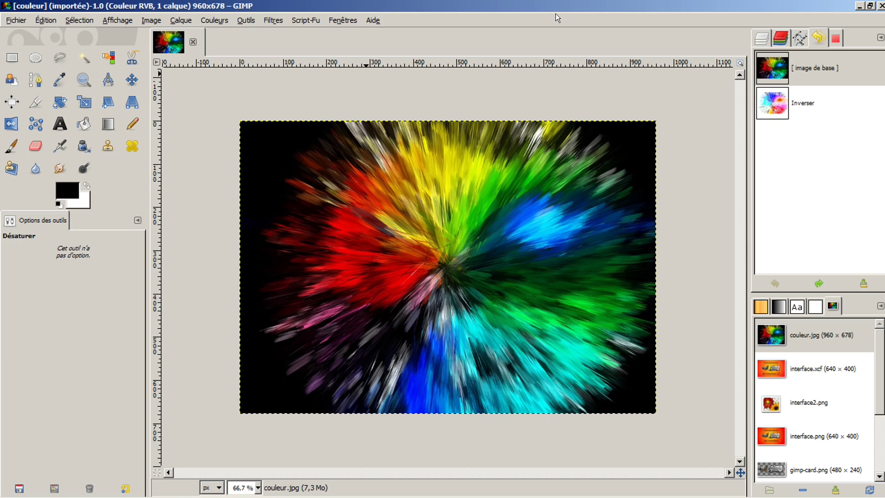
Step: Preview the Inverser state in the undo history, and return to the base image
{"action": "left_click", "coordinate": [211, 20]}
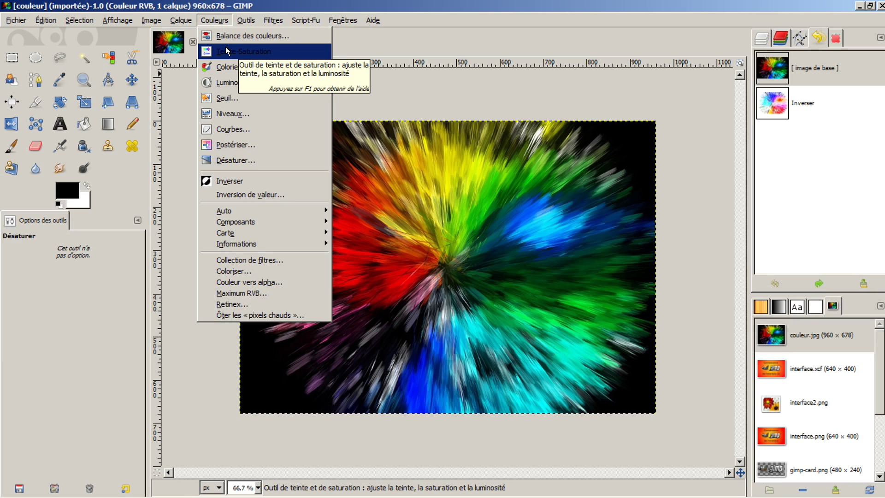
{"action": "left_click", "coordinate": [417, 42]}
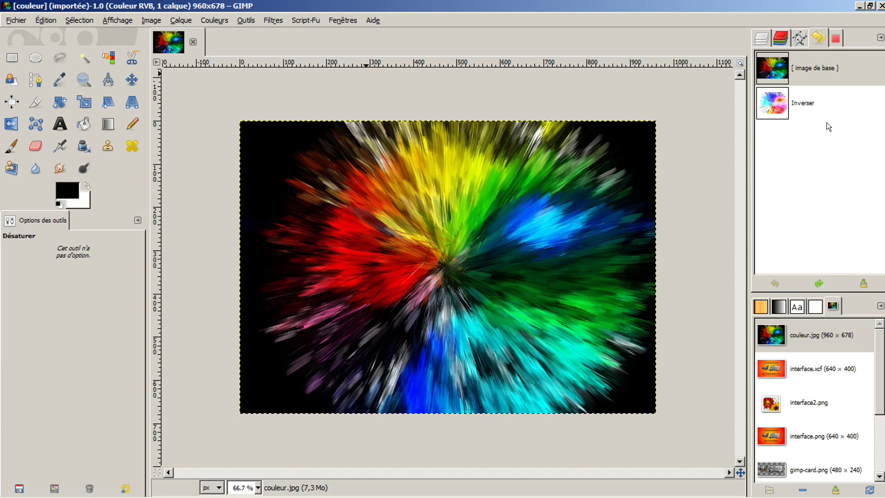
{"action": "left_click", "coordinate": [820, 106]}
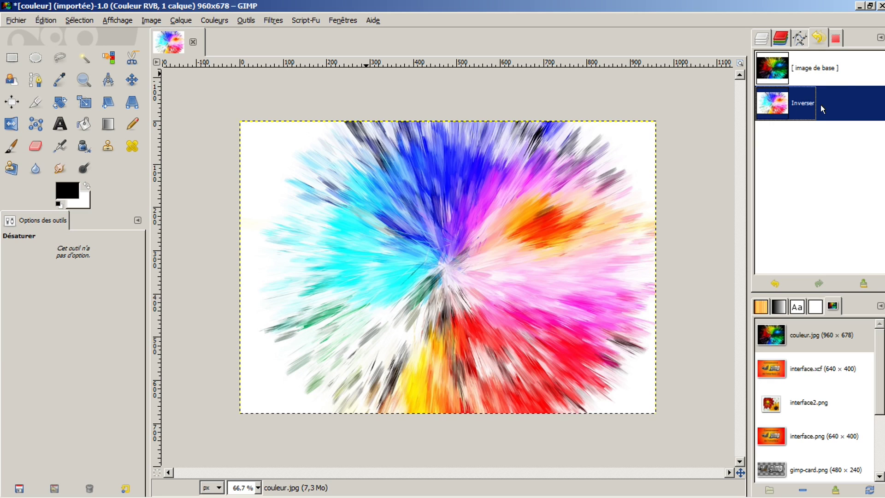
{"action": "left_click", "coordinate": [846, 71]}
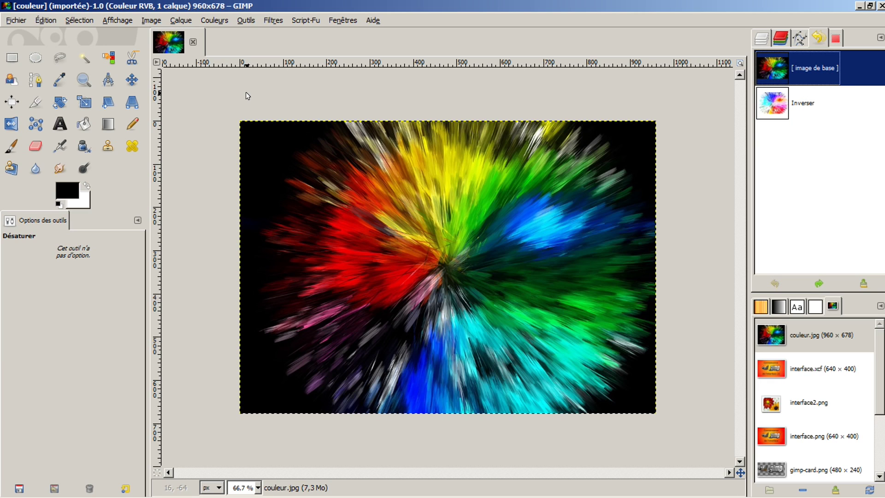
Step: Close couleur.jpg and open oeil.jpg from the document history
{"action": "left_click", "coordinate": [189, 37]}
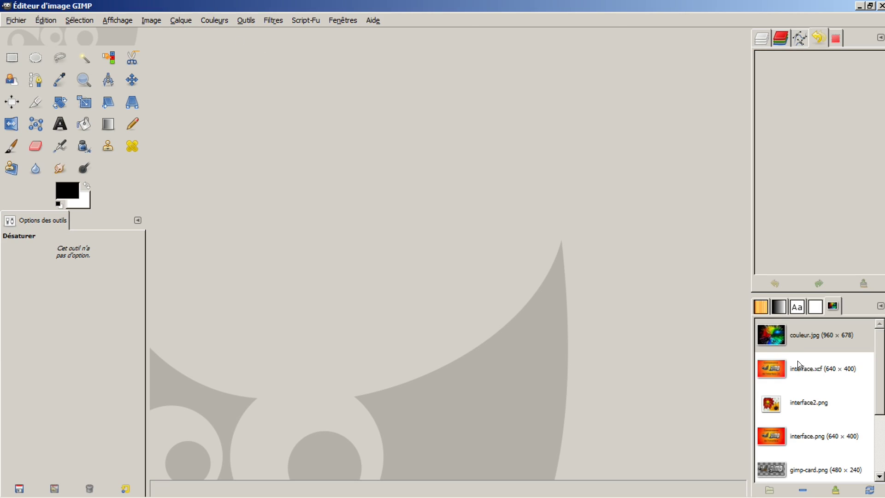
{"action": "scroll", "coordinate": [818, 387], "scroll_direction": "down", "scroll_amount": 3}
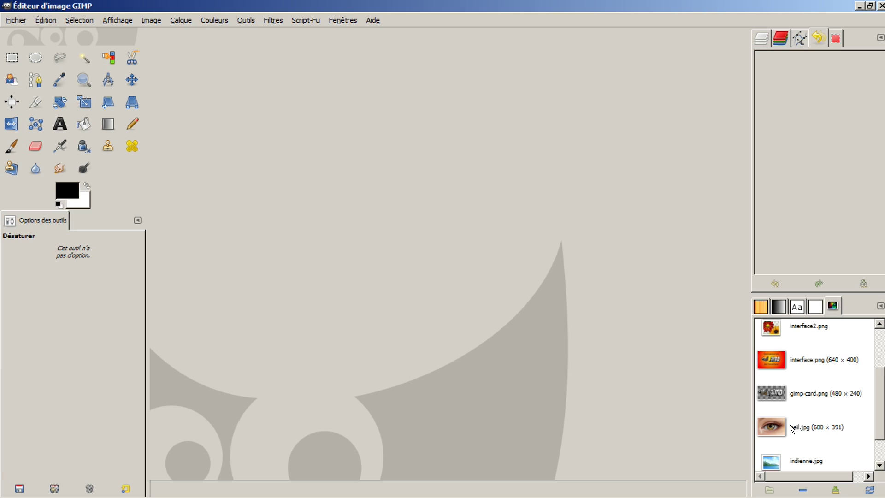
{"action": "left_click_drag", "start_coordinate": [789, 427], "coordinate": [529, 259]}
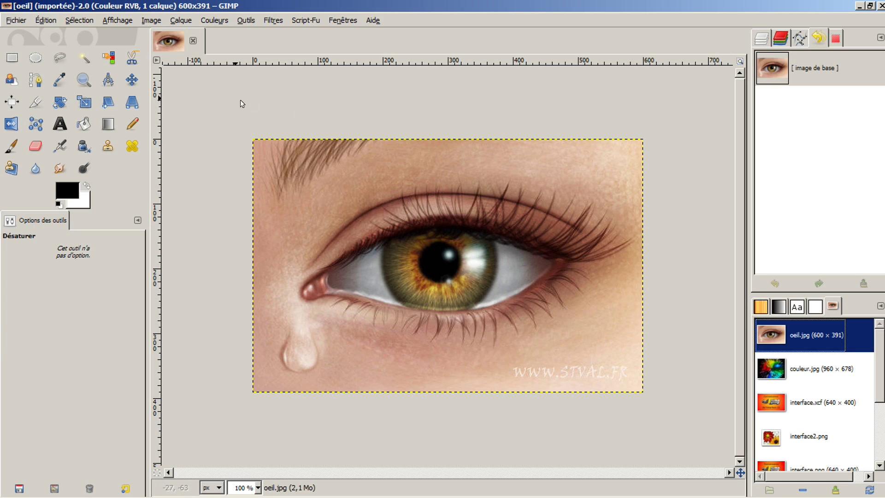
Step: Try Colorier on the whole eye image with Teinte 180, Saturation 50 and Luminosité -4, and discard it
{"action": "left_click", "coordinate": [212, 19]}
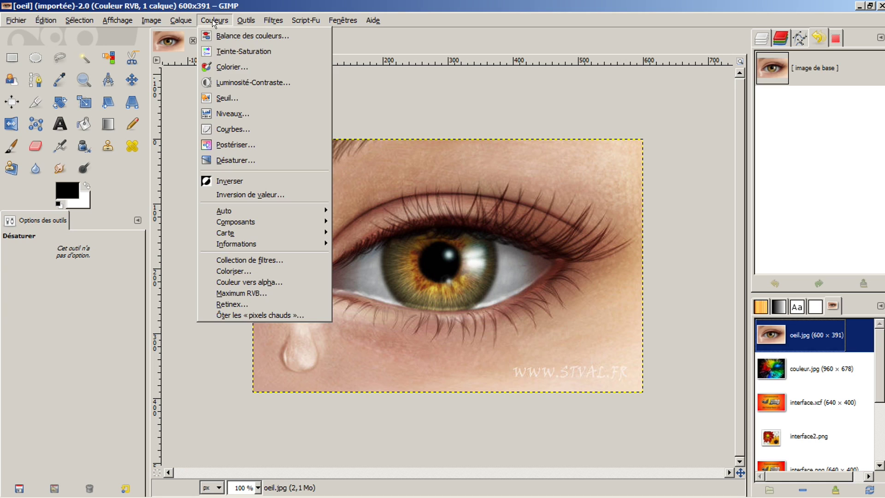
{"action": "left_click", "coordinate": [223, 67]}
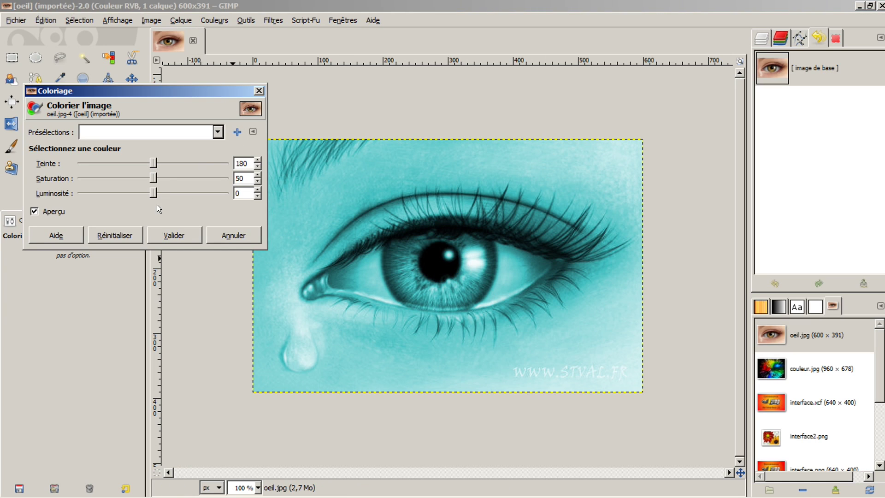
{"action": "mouse_move", "coordinate": [154, 193]}
{"action": "left_mouse_down"}
{"action": "mouse_move", "coordinate": [172, 193]}
{"action": "mouse_move", "coordinate": [134, 192]}
{"action": "mouse_move", "coordinate": [150, 193]}
{"action": "left_mouse_up"}
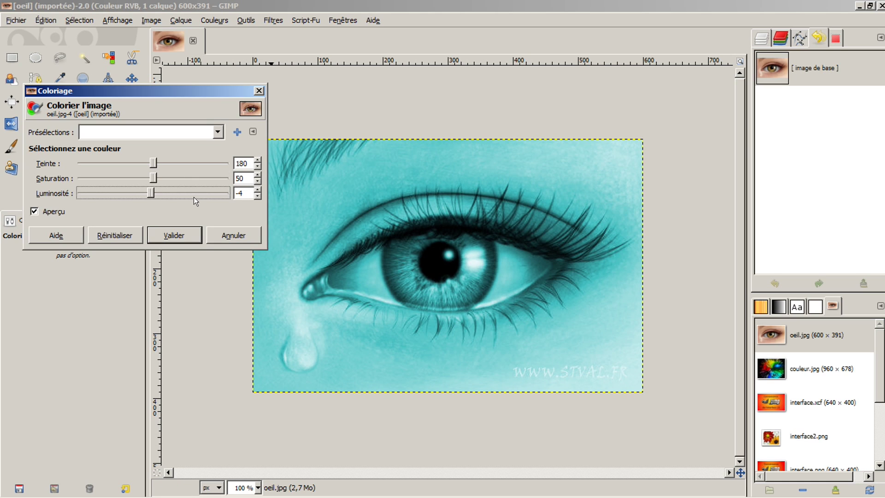
{"action": "left_click", "coordinate": [226, 234]}
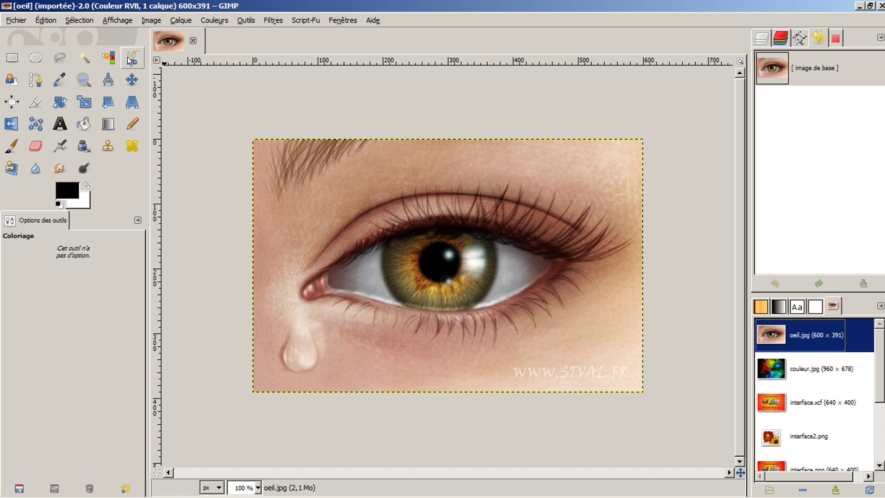
Step: Draw an elliptical selection around the iris and adjust its edges to about 173 × 130 px at position 201, 132
{"action": "left_click", "coordinate": [30, 59]}
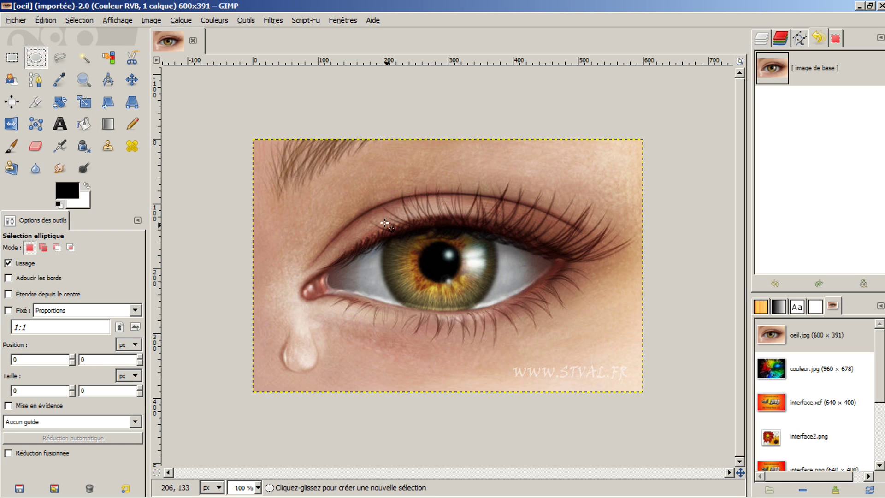
{"action": "left_click_drag", "start_coordinate": [388, 229], "coordinate": [493, 305]}
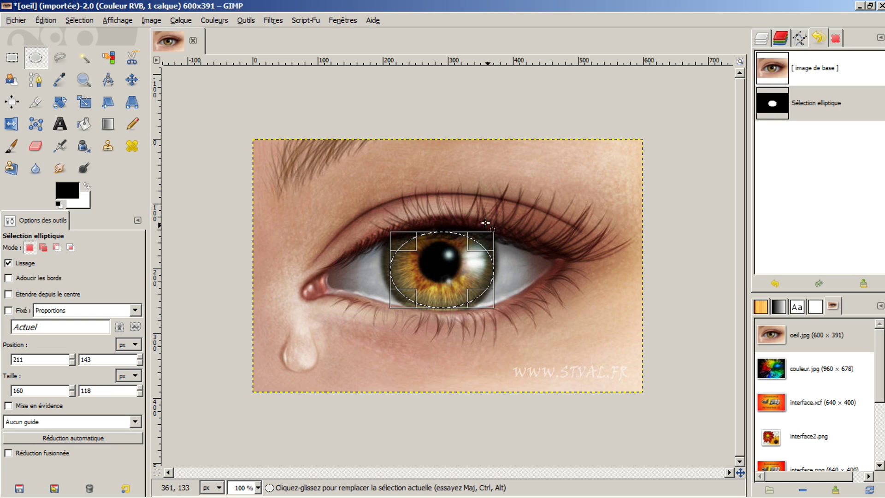
{"action": "left_click_drag", "start_coordinate": [442, 235], "coordinate": [443, 236]}
{"action": "left_click_drag", "start_coordinate": [404, 267], "coordinate": [398, 266]}
{"action": "left_click_drag", "start_coordinate": [435, 302], "coordinate": [436, 303]}
{"action": "left_click_drag", "start_coordinate": [483, 271], "coordinate": [485, 270]}
{"action": "left_click_drag", "start_coordinate": [444, 234], "coordinate": [444, 232]}
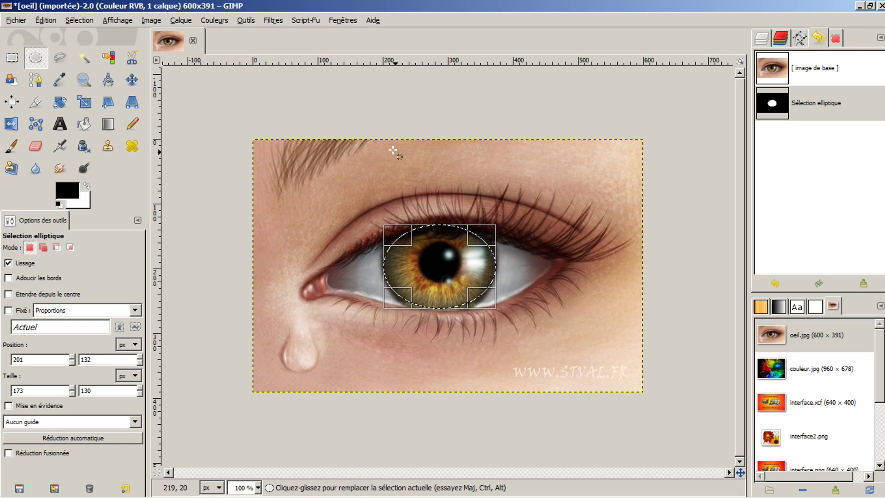
Step: Colorize the selected iris with Teinte 60 and Saturation 45, and clear the selection
{"action": "left_click", "coordinate": [210, 20]}
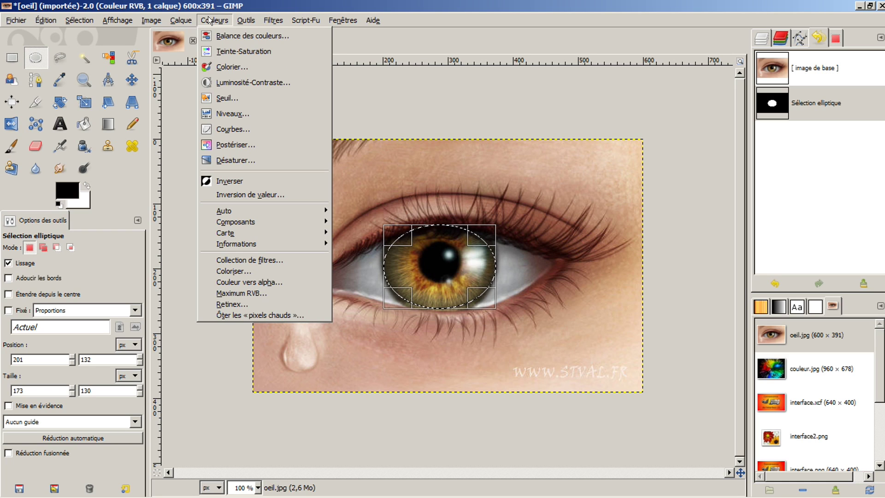
{"action": "left_click", "coordinate": [217, 67]}
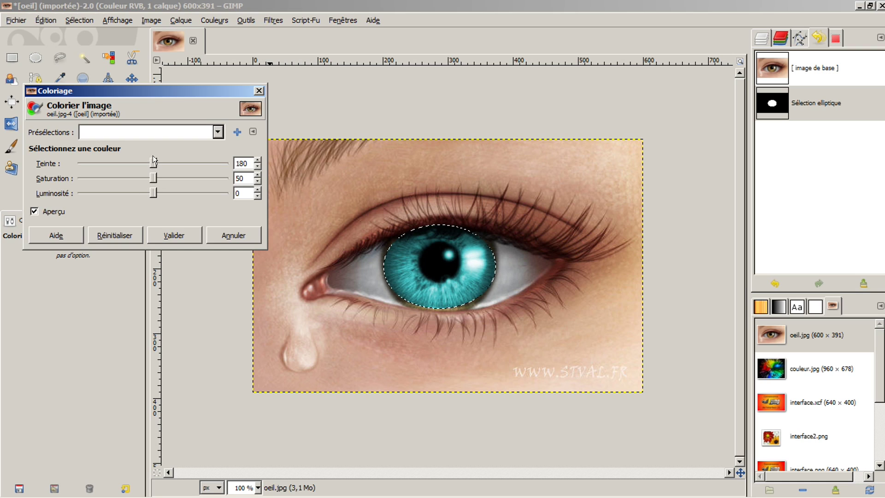
{"action": "left_click_drag", "start_coordinate": [152, 163], "coordinate": [102, 163]}
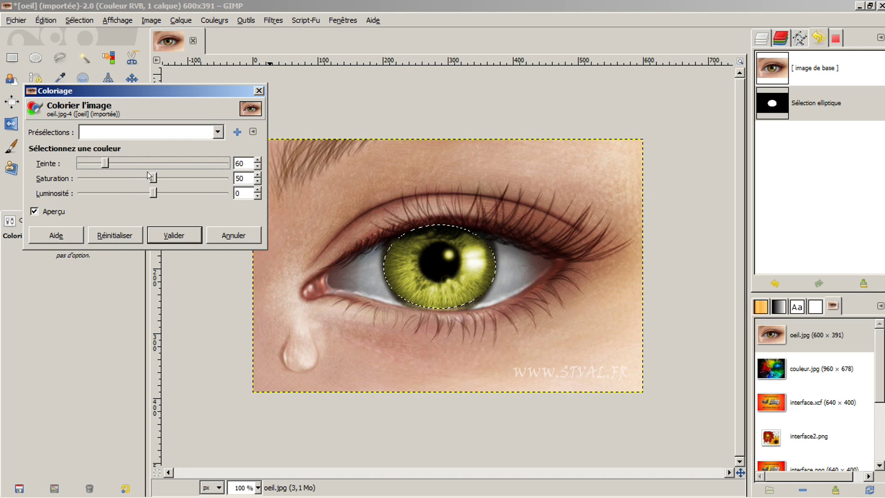
{"action": "mouse_move", "coordinate": [153, 177]}
{"action": "left_mouse_down"}
{"action": "mouse_move", "coordinate": [115, 178]}
{"action": "mouse_move", "coordinate": [140, 181]}
{"action": "left_mouse_up"}
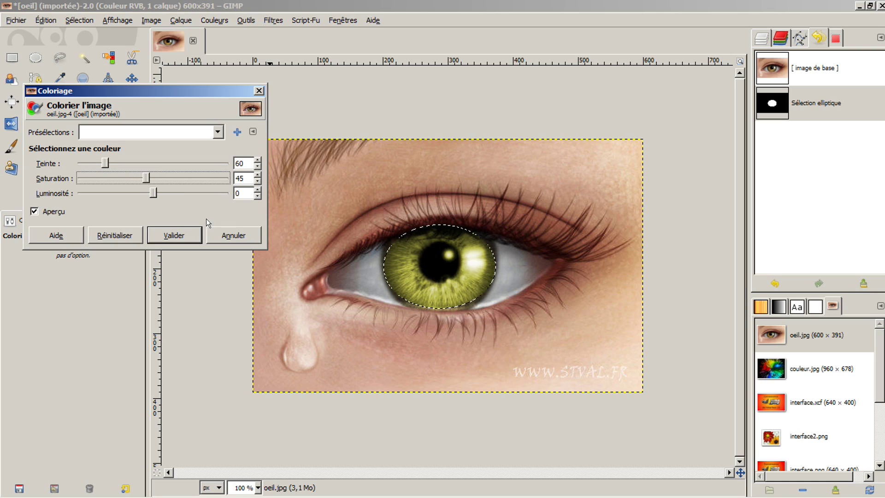
{"action": "left_click", "coordinate": [177, 234]}
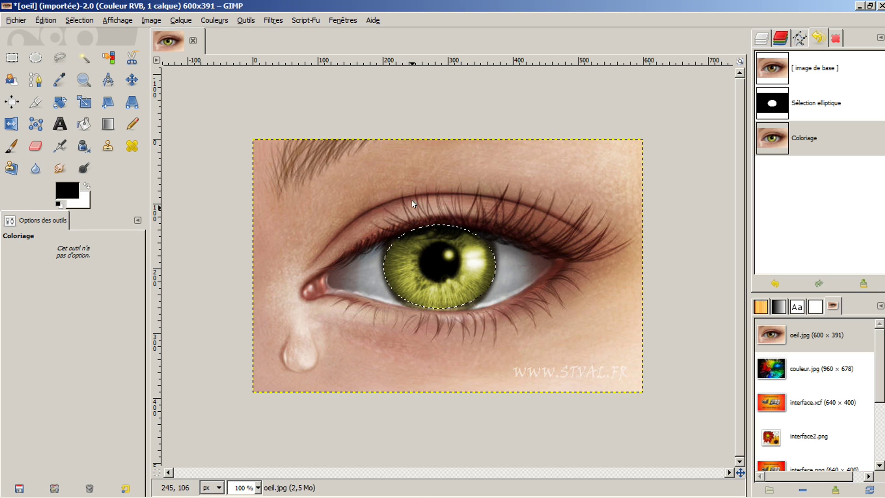
{"action": "left_click", "coordinate": [81, 19]}
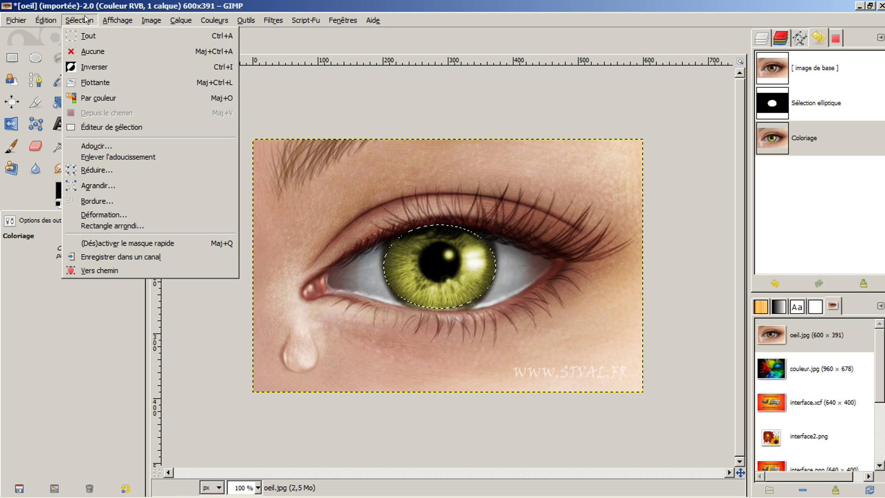
{"action": "left_click", "coordinate": [85, 52]}
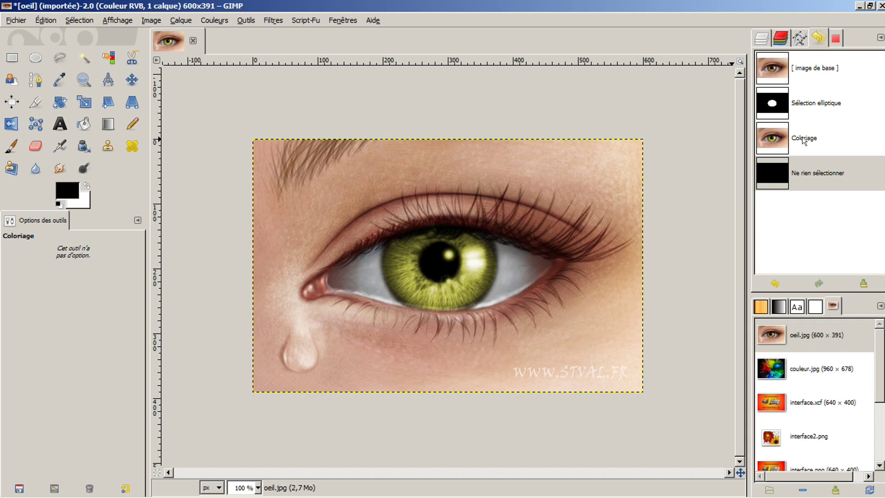
Step: Compare the original and colorized eye by stepping through the undo history, and return to the base image
{"action": "left_click", "coordinate": [808, 66]}
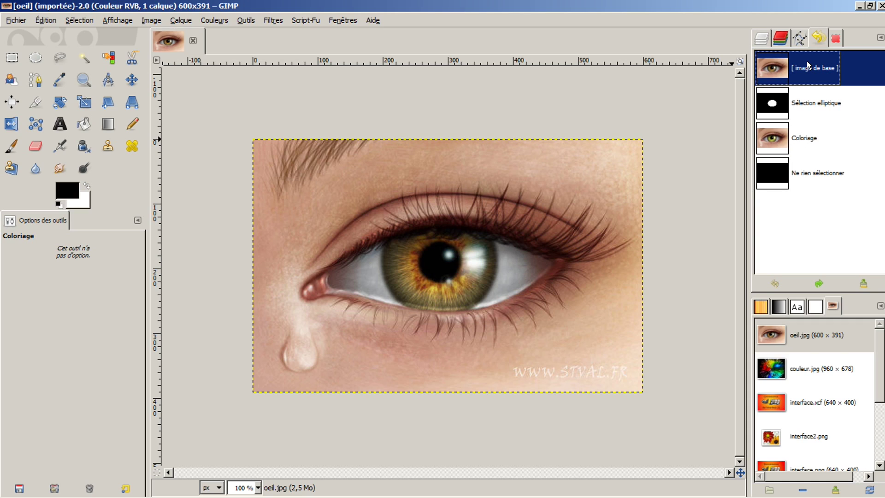
{"action": "left_click", "coordinate": [821, 102]}
{"action": "left_click", "coordinate": [811, 135]}
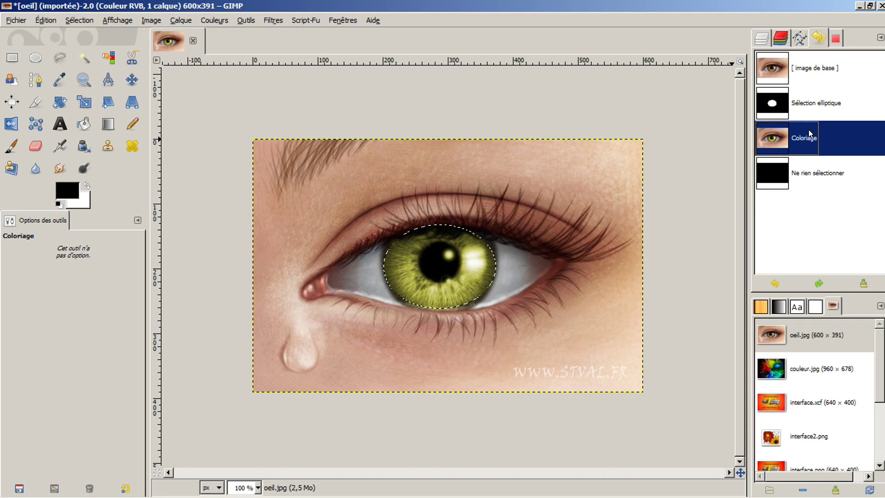
{"action": "left_click", "coordinate": [817, 175]}
{"action": "left_click", "coordinate": [829, 71]}
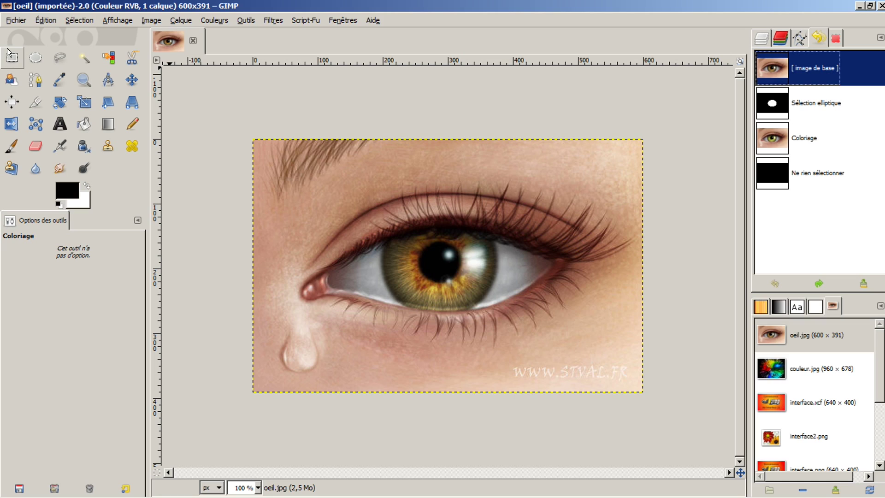
Step: Outline the iris with a closed polygonal free selection, following its edge and the eyelid line along the top
{"action": "left_click", "coordinate": [60, 60]}
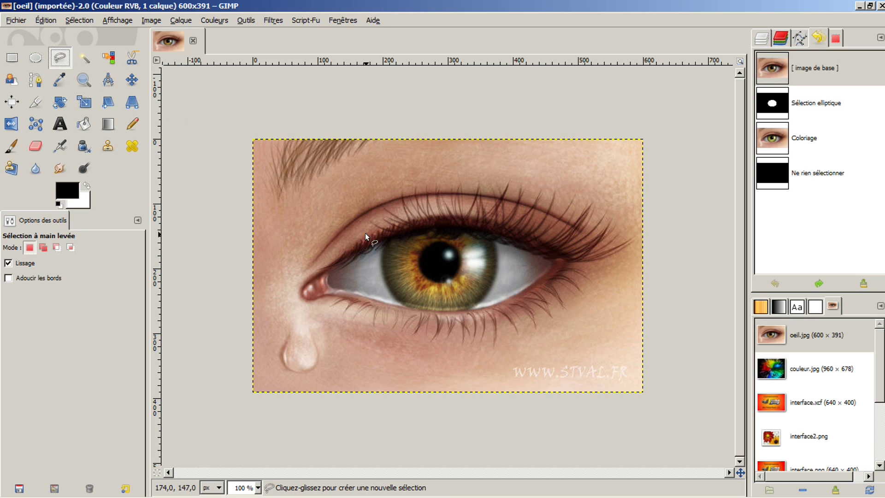
{"action": "left_click", "coordinate": [386, 243]}
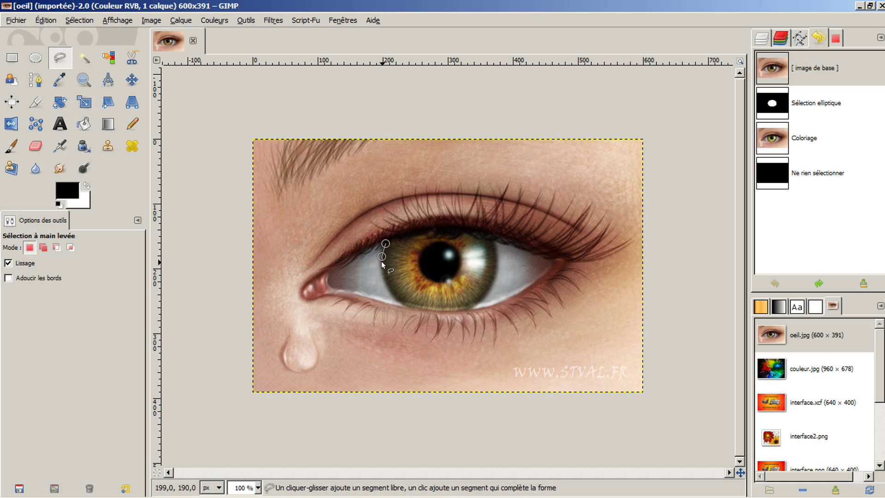
{"action": "left_click", "coordinate": [382, 256]}
{"action": "left_click", "coordinate": [391, 287]}
{"action": "left_click", "coordinate": [399, 299]}
{"action": "left_click", "coordinate": [417, 307]}
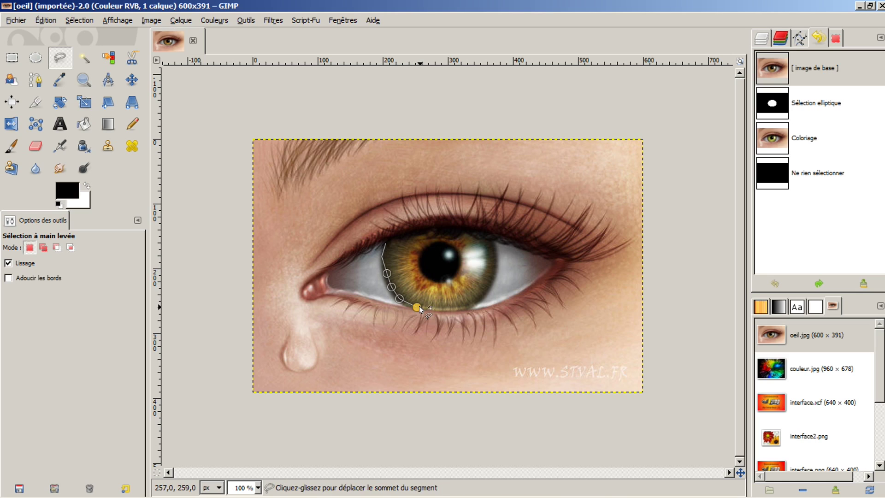
{"action": "left_click", "coordinate": [439, 312]}
{"action": "left_click", "coordinate": [460, 309]}
{"action": "left_click", "coordinate": [475, 308]}
{"action": "left_click", "coordinate": [484, 297]}
{"action": "left_click", "coordinate": [494, 285]}
{"action": "left_click", "coordinate": [497, 268]}
{"action": "left_click", "coordinate": [497, 248]}
{"action": "left_click", "coordinate": [490, 237]}
{"action": "left_click", "coordinate": [479, 234]}
{"action": "left_click", "coordinate": [467, 236]}
{"action": "left_click", "coordinate": [455, 240]}
{"action": "left_click", "coordinate": [447, 236]}
{"action": "left_click", "coordinate": [440, 238]}
{"action": "left_click", "coordinate": [436, 238]}
{"action": "left_click", "coordinate": [430, 234]}
{"action": "left_click", "coordinate": [421, 233]}
{"action": "left_click", "coordinate": [407, 233]}
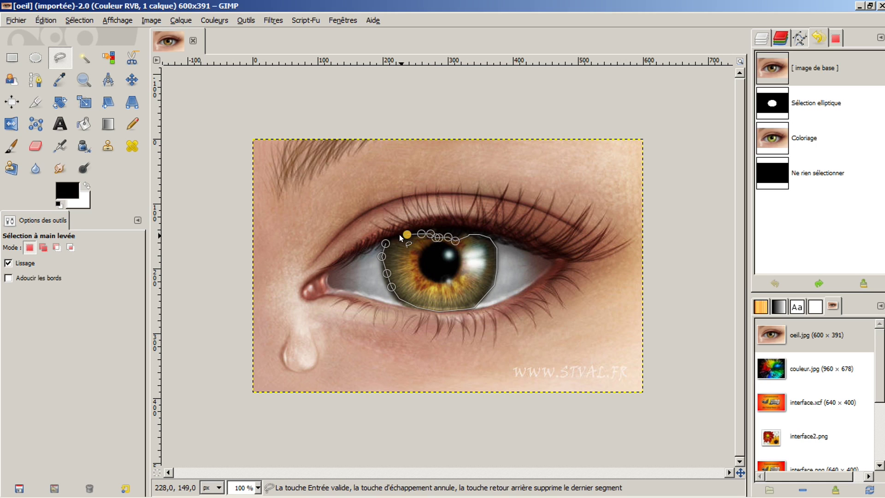
{"action": "left_click", "coordinate": [398, 236]}
{"action": "left_click", "coordinate": [384, 241]}
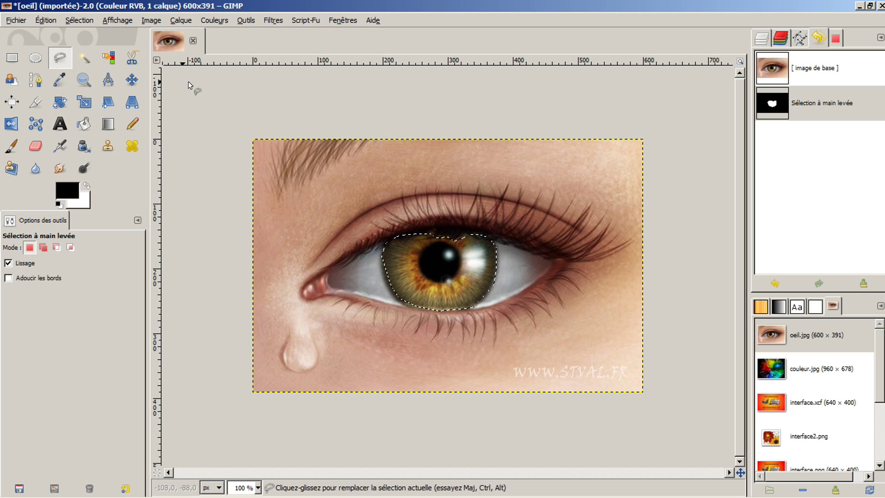
Step: Colorize the selected iris with Teinte 109 and Saturation 50, and clear the selection
{"action": "left_click", "coordinate": [206, 18]}
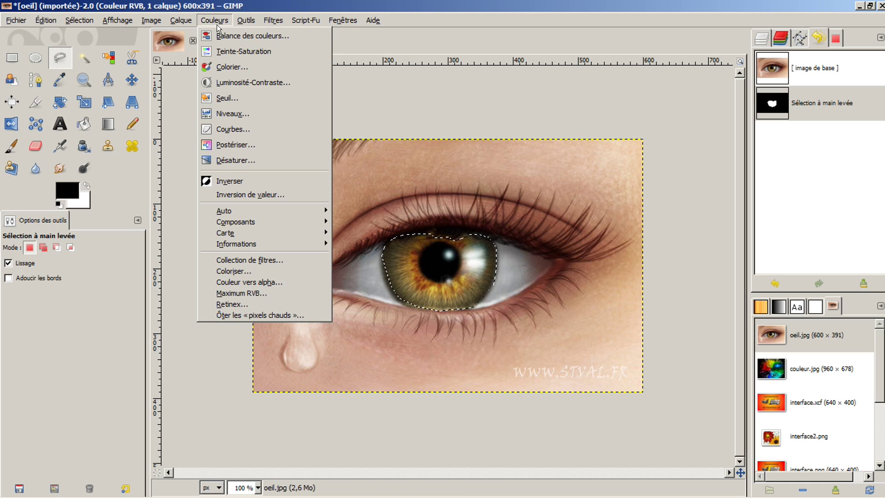
{"action": "left_click", "coordinate": [226, 63]}
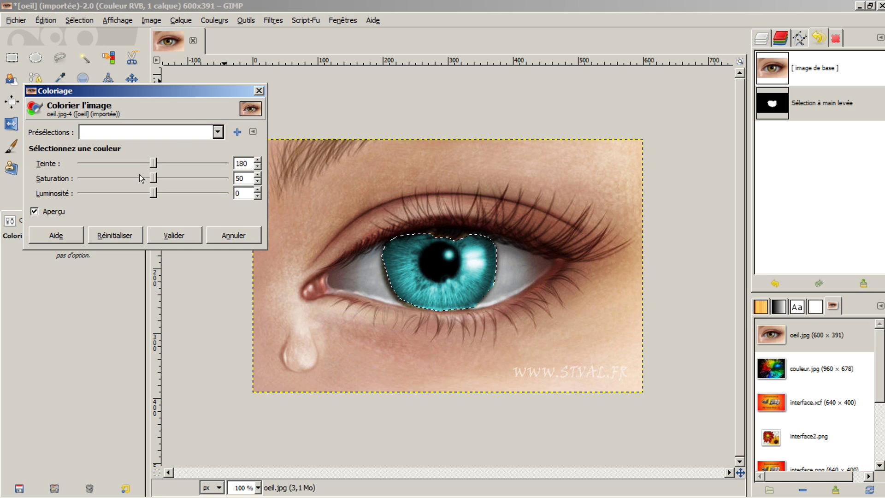
{"action": "left_click_drag", "start_coordinate": [150, 163], "coordinate": [126, 164]}
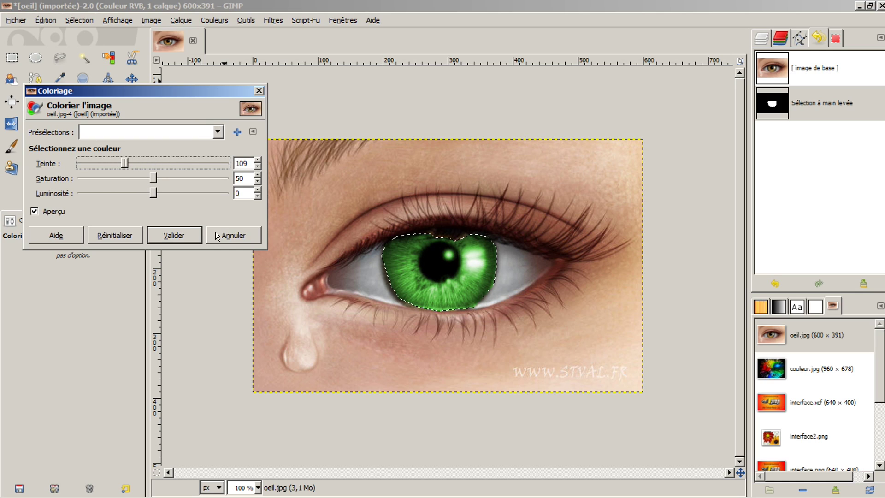
{"action": "left_click", "coordinate": [170, 236]}
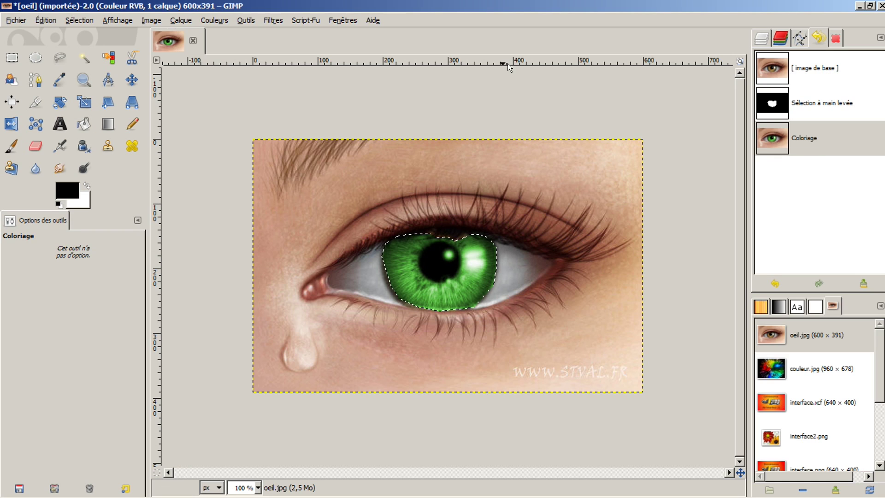
{"action": "left_click", "coordinate": [43, 19]}
{"action": "mouse_move", "coordinate": [80, 20]}
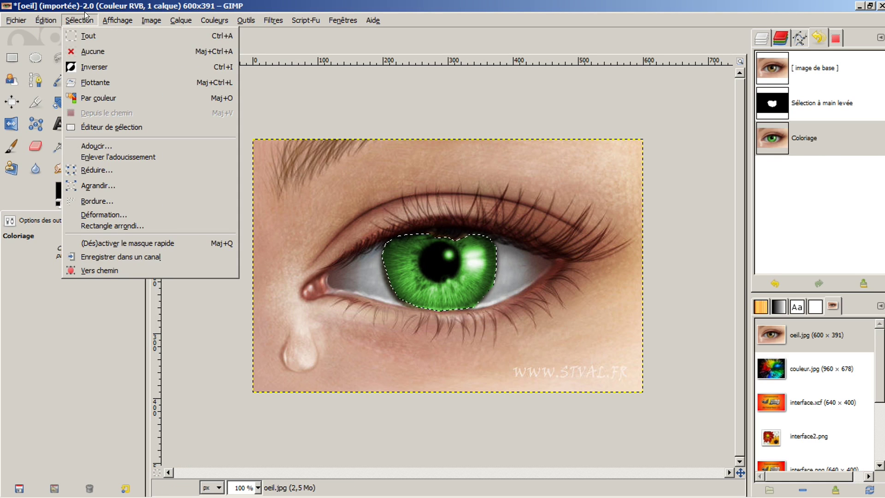
{"action": "left_click", "coordinate": [82, 50]}
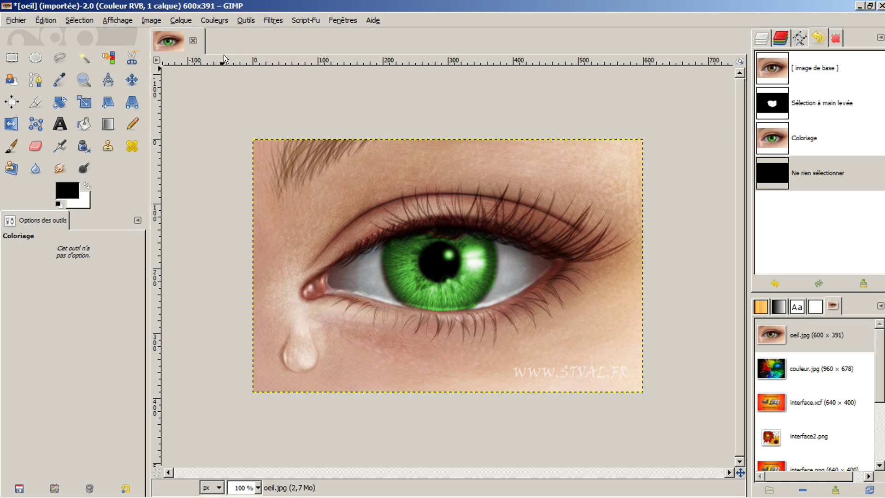
Step: Step back through the undo history from the colorized iris to the base image
{"action": "left_click", "coordinate": [816, 139]}
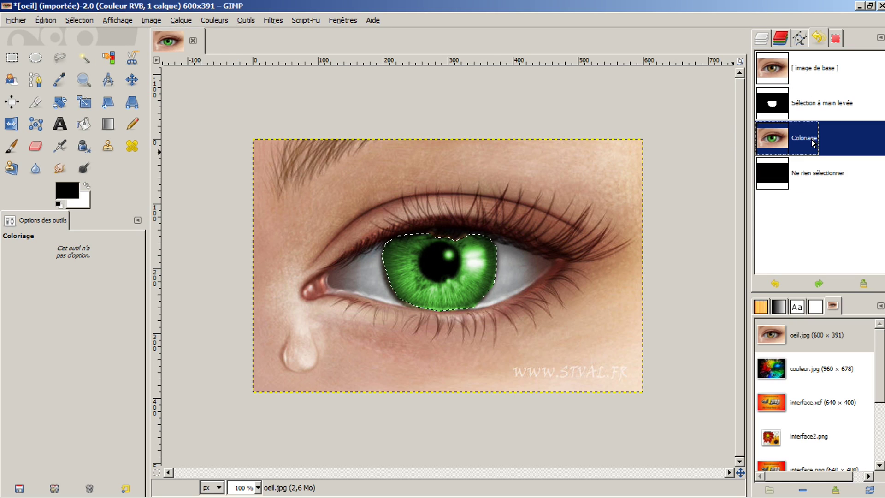
{"action": "left_click", "coordinate": [821, 109]}
{"action": "left_click", "coordinate": [830, 68]}
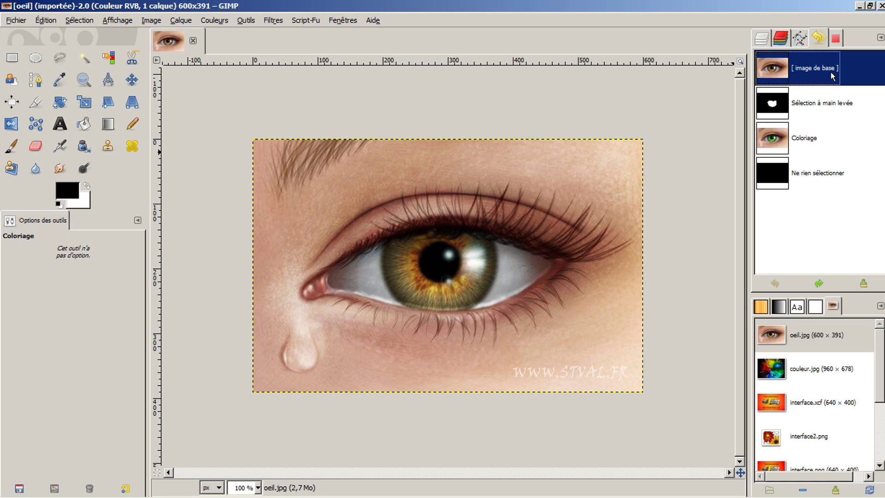
Step: Add a transparent 600 × 391 px layer named Calque above oeil.jpg and set its blend mode to Teinte
{"action": "left_click", "coordinate": [760, 38]}
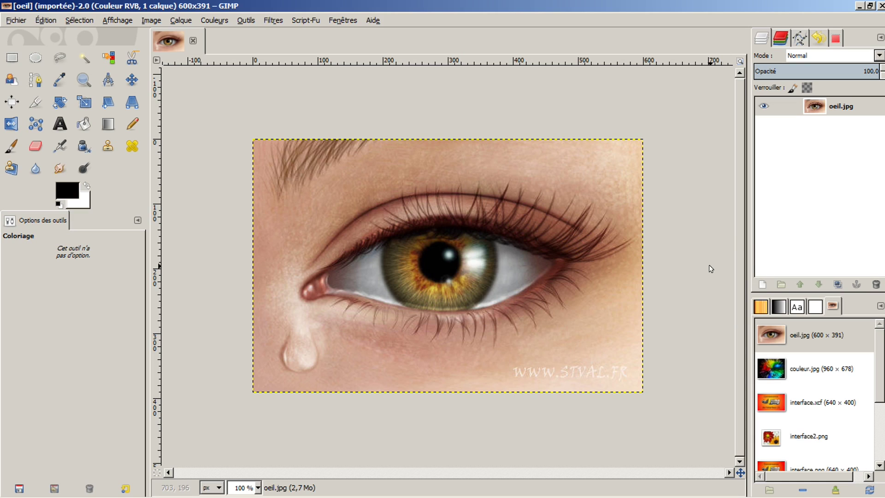
{"action": "left_click", "coordinate": [759, 283]}
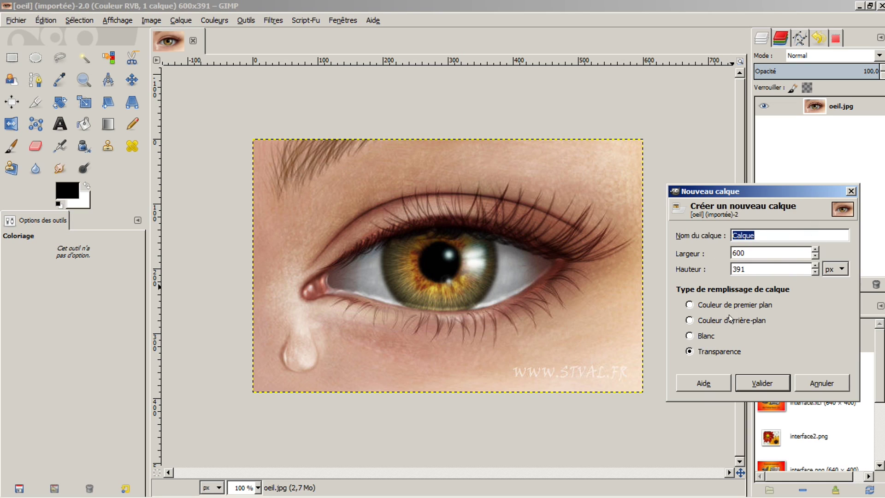
{"action": "left_click", "coordinate": [759, 383]}
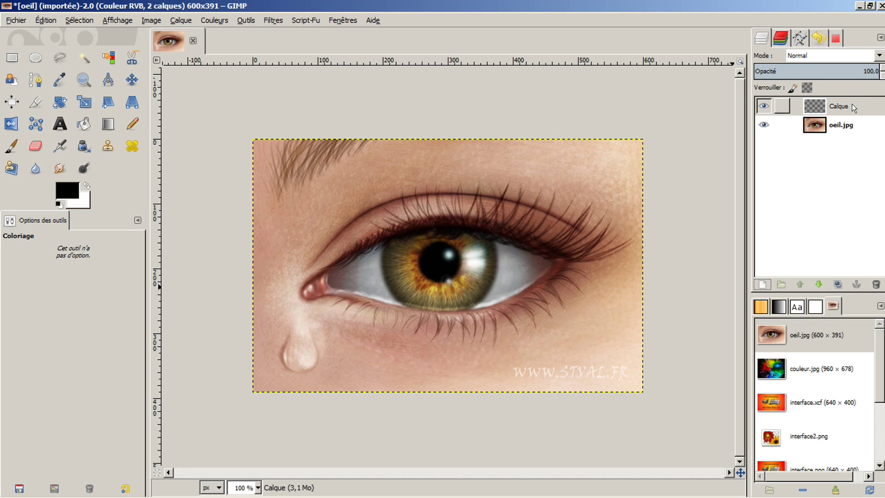
{"action": "left_click", "coordinate": [879, 55]}
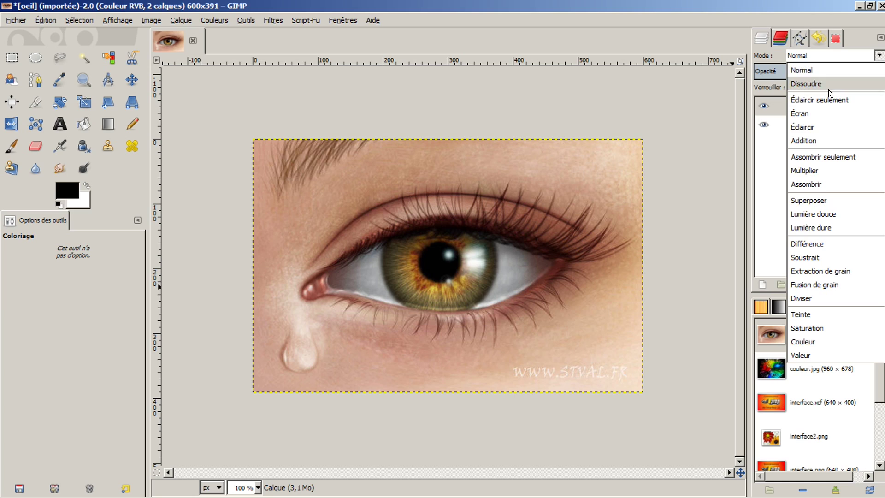
{"action": "left_click", "coordinate": [795, 313]}
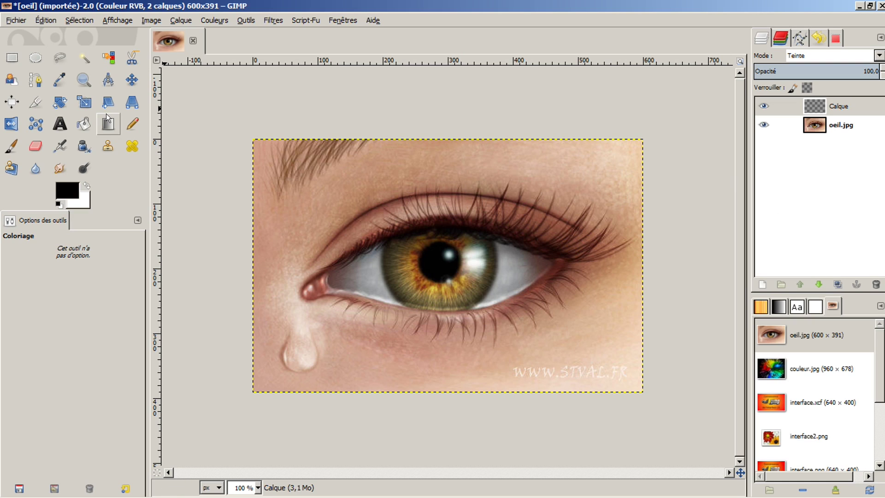
Step: Set up the Paintbrush with green 21c121 as foreground colour and the 2. Hardness 075 brush
{"action": "left_click", "coordinate": [14, 146]}
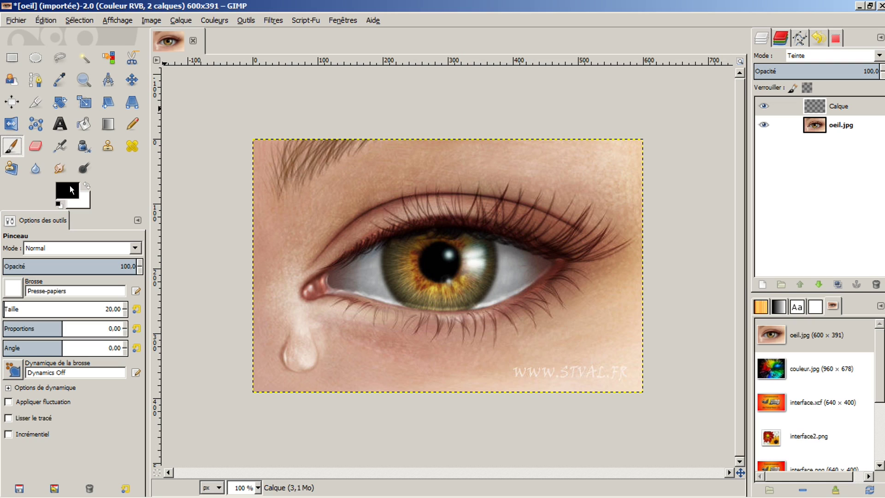
{"action": "left_click", "coordinate": [70, 185]}
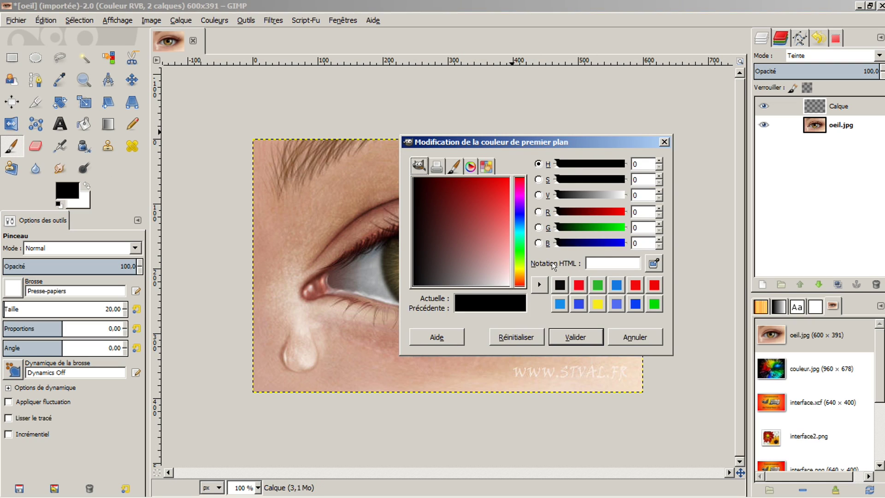
{"action": "left_click_drag", "start_coordinate": [521, 255], "coordinate": [517, 249]}
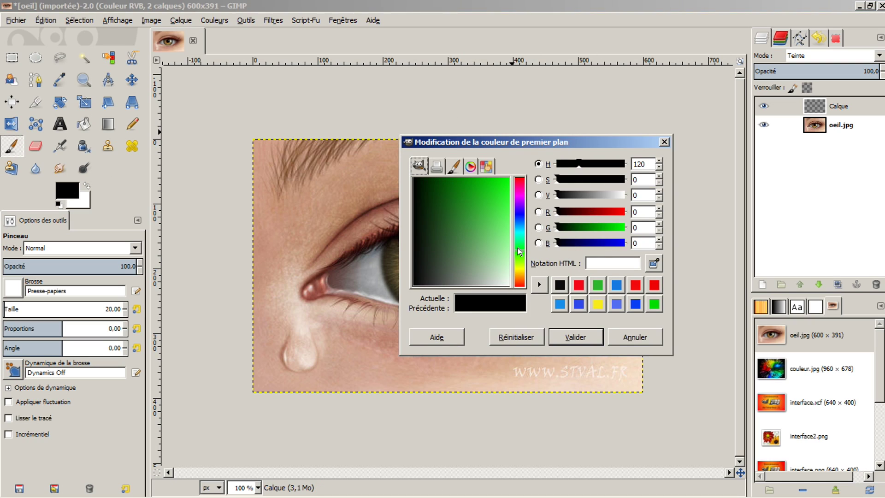
{"action": "left_click", "coordinate": [499, 191]}
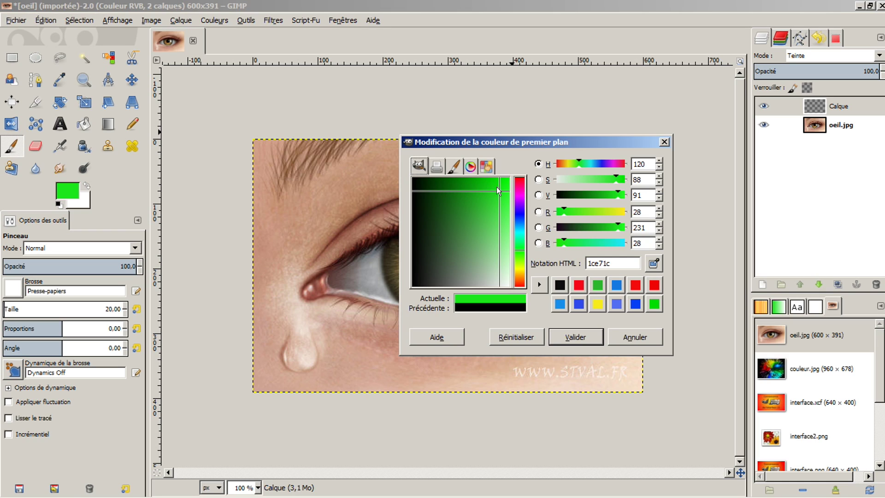
{"action": "mouse_move", "coordinate": [497, 188]}
{"action": "left_mouse_down"}
{"action": "mouse_move", "coordinate": [464, 214]}
{"action": "mouse_move", "coordinate": [477, 234]}
{"action": "mouse_move", "coordinate": [439, 225]}
{"action": "mouse_move", "coordinate": [488, 198]}
{"action": "left_mouse_up"}
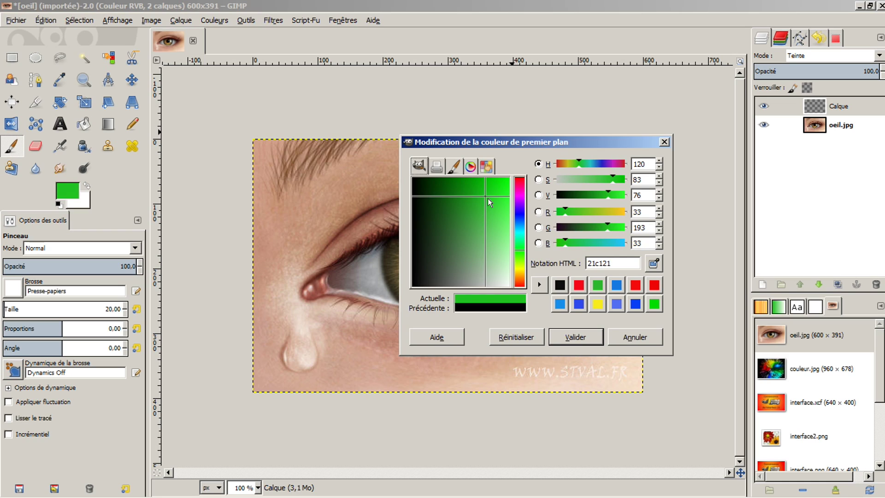
{"action": "left_click", "coordinate": [576, 332]}
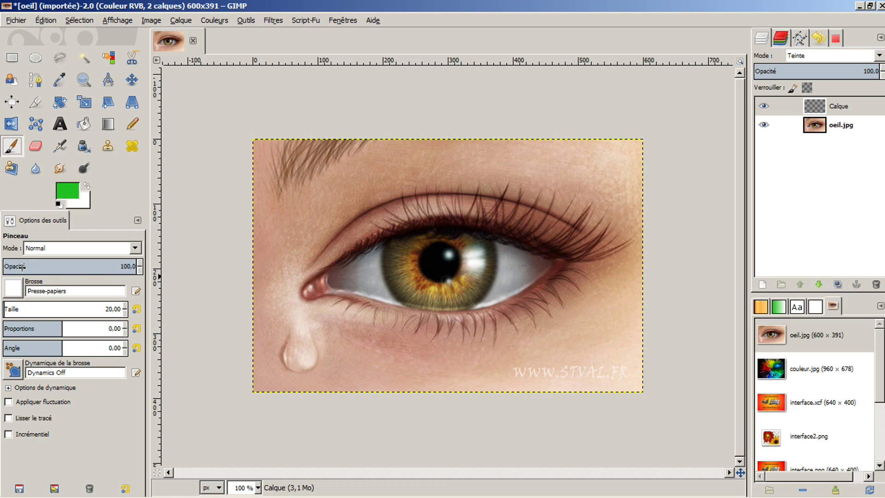
{"action": "left_click", "coordinate": [12, 287]}
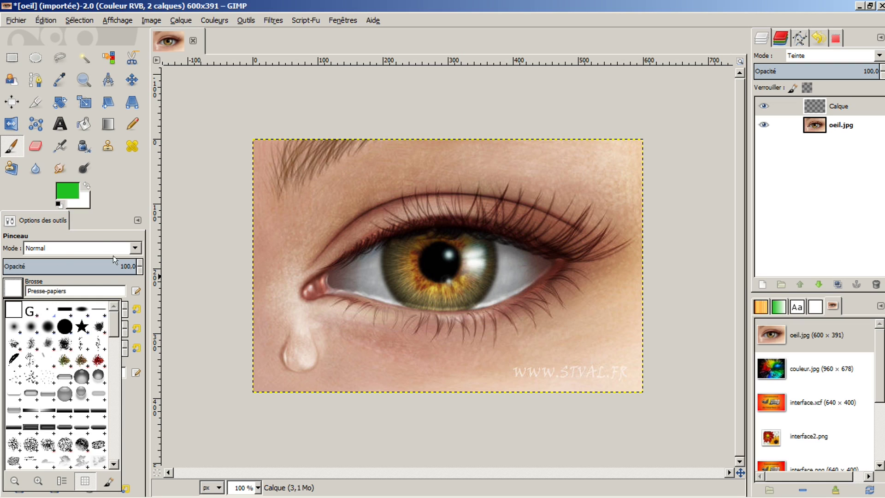
{"action": "left_click", "coordinate": [48, 326]}
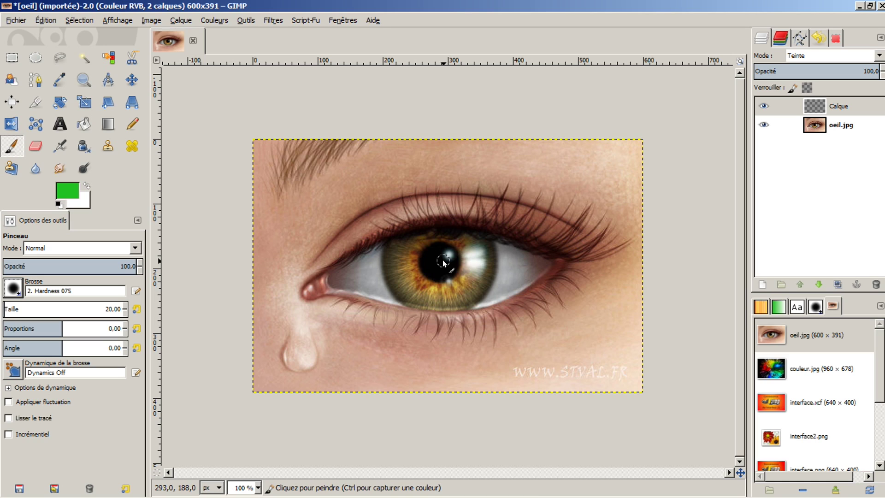
Step: Paint the iris green on the Calque layer with the 20 px brush, from around the pupil out to the iris edge
{"action": "scroll", "coordinate": [443, 263], "scroll_direction": "up", "scroll_amount": 1}
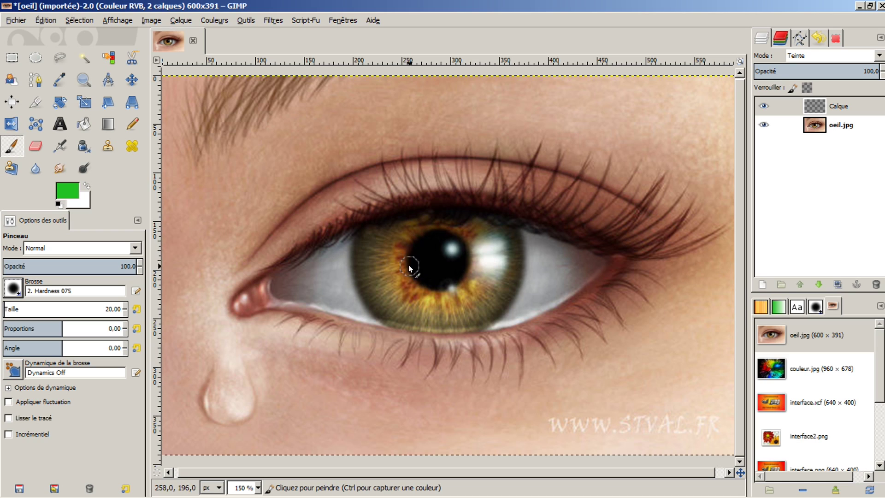
{"action": "mouse_move", "coordinate": [396, 248]}
{"action": "left_mouse_down"}
{"action": "mouse_move", "coordinate": [400, 279]}
{"action": "mouse_move", "coordinate": [413, 285]}
{"action": "mouse_move", "coordinate": [398, 262]}
{"action": "mouse_move", "coordinate": [424, 237]}
{"action": "left_mouse_up"}
{"action": "mouse_move", "coordinate": [466, 274]}
{"action": "left_mouse_down"}
{"action": "mouse_move", "coordinate": [433, 292]}
{"action": "mouse_move", "coordinate": [399, 277]}
{"action": "left_mouse_up"}
{"action": "mouse_move", "coordinate": [452, 307]}
{"action": "left_mouse_down"}
{"action": "mouse_move", "coordinate": [405, 309]}
{"action": "mouse_move", "coordinate": [441, 322]}
{"action": "mouse_move", "coordinate": [492, 316]}
{"action": "mouse_move", "coordinate": [515, 260]}
{"action": "mouse_move", "coordinate": [480, 226]}
{"action": "mouse_move", "coordinate": [471, 229]}
{"action": "mouse_move", "coordinate": [475, 247]}
{"action": "left_mouse_up"}
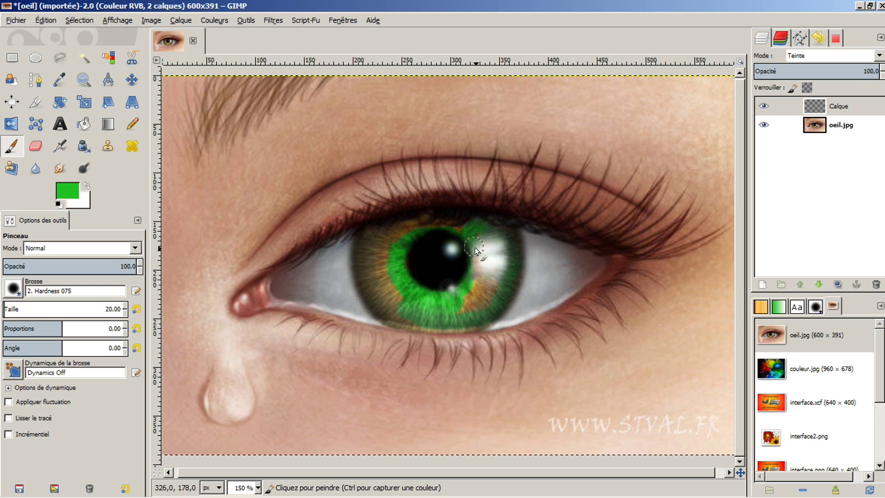
{"action": "mouse_move", "coordinate": [483, 280]}
{"action": "left_mouse_down"}
{"action": "mouse_move", "coordinate": [468, 304]}
{"action": "mouse_move", "coordinate": [493, 280]}
{"action": "mouse_move", "coordinate": [455, 308]}
{"action": "left_mouse_up"}
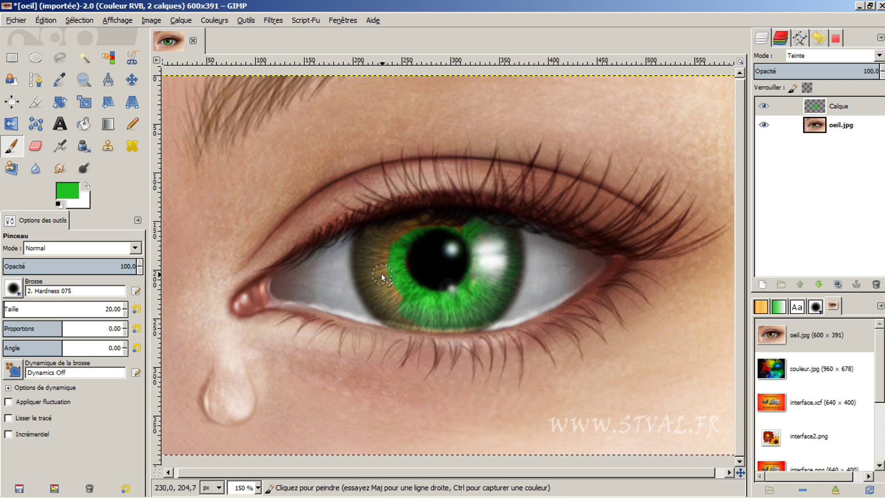
{"action": "left_click_drag", "start_coordinate": [380, 277], "coordinate": [401, 310]}
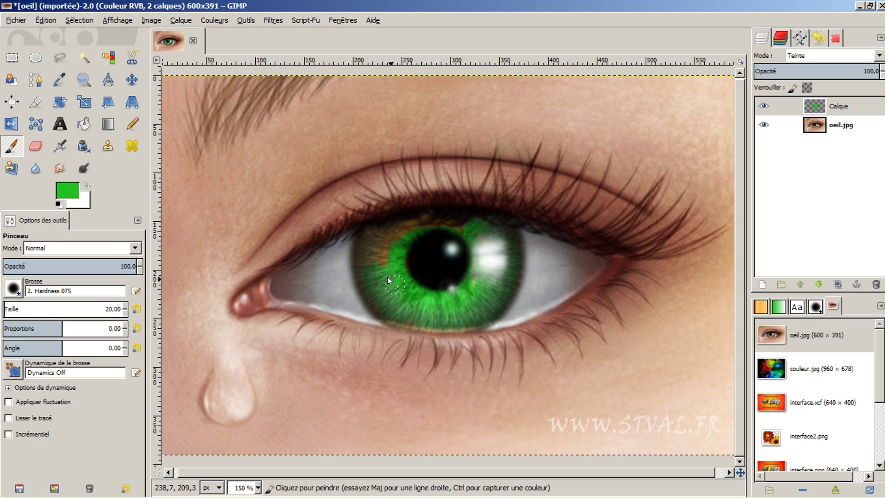
{"action": "mouse_move", "coordinate": [369, 253]}
{"action": "left_mouse_down"}
{"action": "mouse_move", "coordinate": [361, 262]}
{"action": "mouse_move", "coordinate": [375, 297]}
{"action": "left_mouse_up"}
{"action": "mouse_move", "coordinate": [384, 257]}
{"action": "left_mouse_down"}
{"action": "mouse_move", "coordinate": [399, 237]}
{"action": "mouse_move", "coordinate": [374, 248]}
{"action": "mouse_move", "coordinate": [373, 237]}
{"action": "mouse_move", "coordinate": [466, 226]}
{"action": "left_mouse_up"}
{"action": "mouse_move", "coordinate": [484, 258]}
{"action": "left_mouse_down"}
{"action": "mouse_move", "coordinate": [483, 278]}
{"action": "mouse_move", "coordinate": [463, 302]}
{"action": "left_mouse_up"}
{"action": "mouse_move", "coordinate": [393, 237]}
{"action": "left_mouse_down"}
{"action": "mouse_move", "coordinate": [378, 268]}
{"action": "mouse_move", "coordinate": [381, 242]}
{"action": "mouse_move", "coordinate": [366, 240]}
{"action": "mouse_move", "coordinate": [368, 264]}
{"action": "left_mouse_up"}
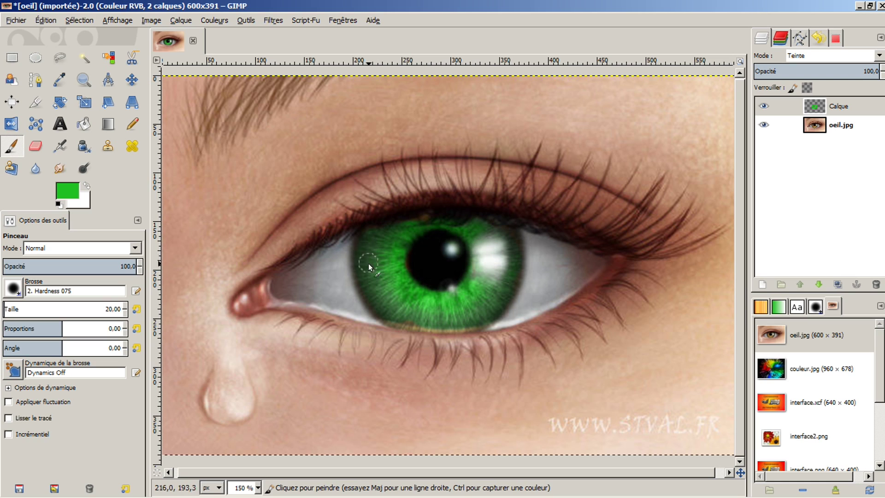
{"action": "left_click_drag", "start_coordinate": [419, 222], "coordinate": [427, 222]}
Step: Compare the eye with and without the green paint by toggling the Calque layer's visibility, and leave the layer shown
{"action": "scroll", "coordinate": [503, 213], "scroll_direction": "down", "scroll_amount": 4}
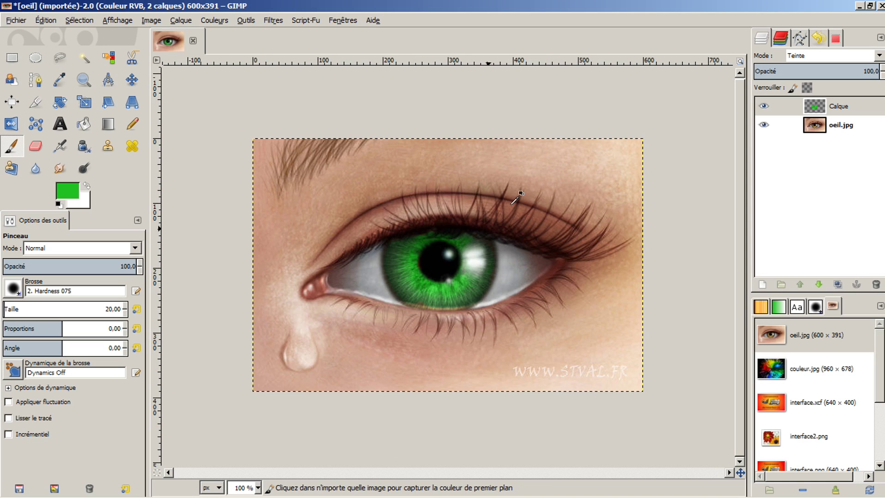
{"action": "scroll", "coordinate": [515, 200], "scroll_direction": "down", "scroll_amount": 1}
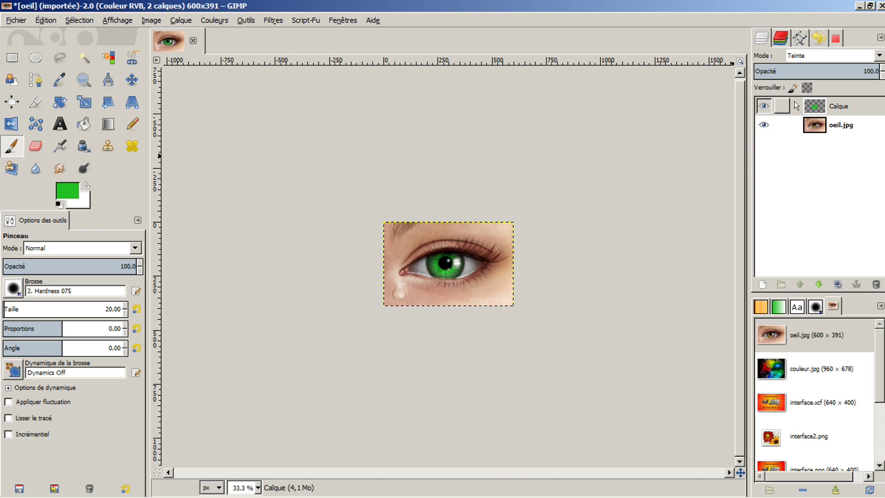
{"action": "left_click", "coordinate": [759, 102]}
{"action": "left_click", "coordinate": [759, 102]}
{"action": "left_click", "coordinate": [759, 102]}
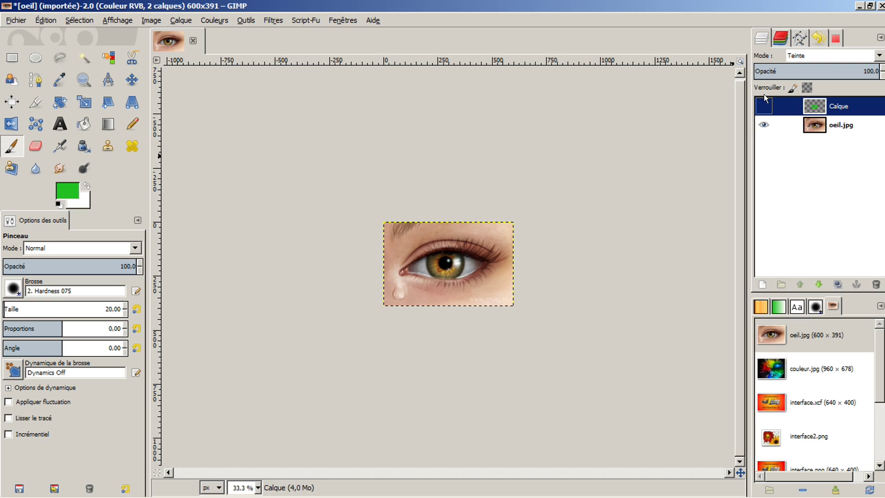
{"action": "left_click", "coordinate": [764, 105]}
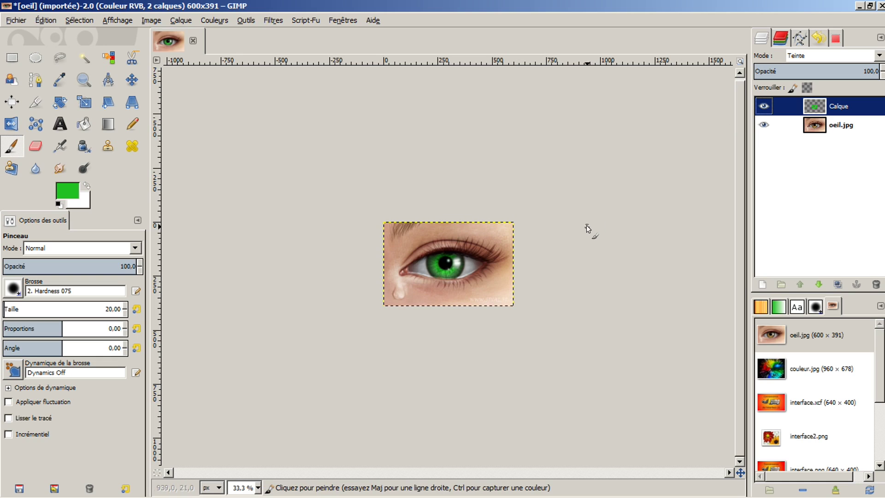
{"action": "key", "text": "plus"}
{"action": "key", "text": "plus"}
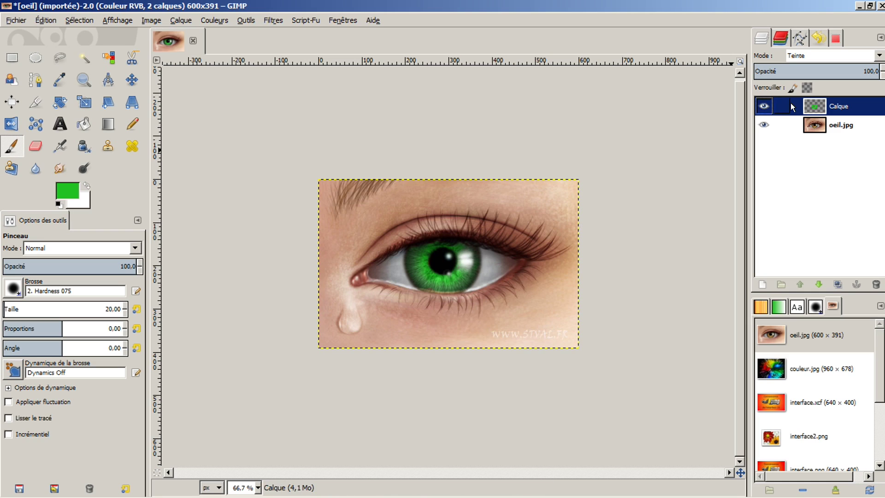
{"action": "left_click", "coordinate": [221, 20]}
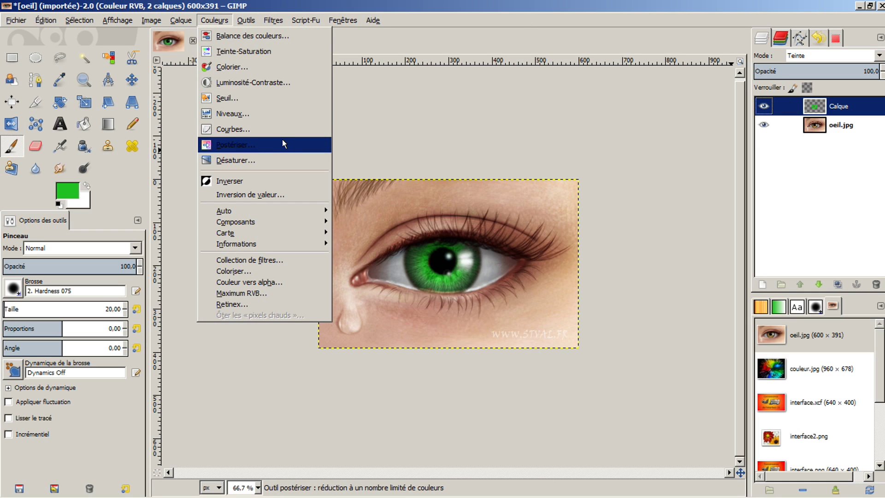
{"action": "left_click", "coordinate": [399, 34]}
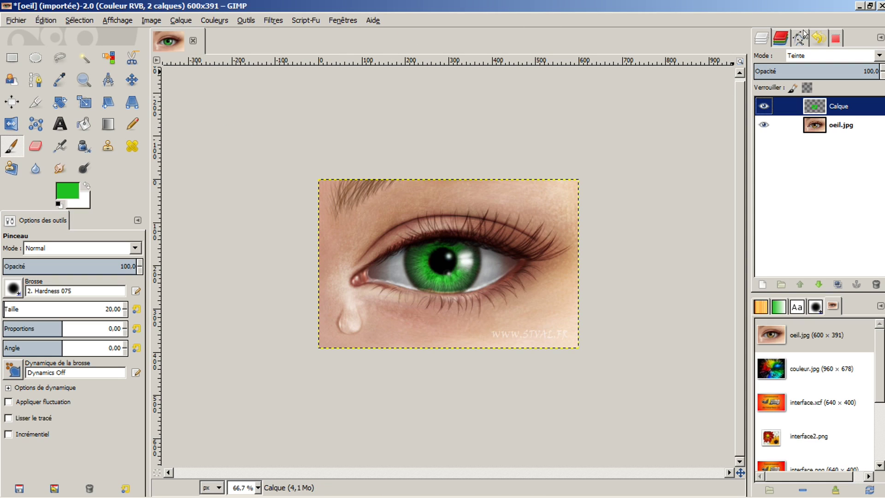
Step: Step through the undo history from the layer addition to the first brush strokes, and revert to the [ image de base ] state
{"action": "left_click", "coordinate": [818, 37]}
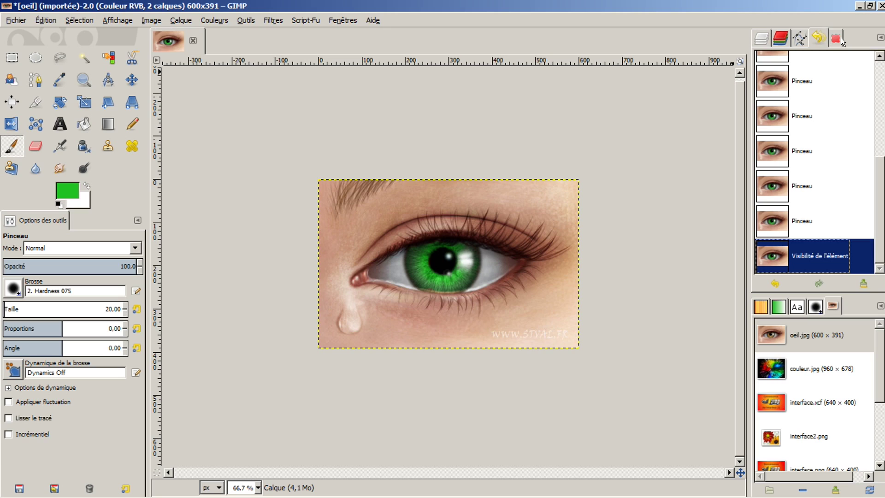
{"action": "left_click_drag", "start_coordinate": [881, 191], "coordinate": [880, 64]}
{"action": "left_click", "coordinate": [826, 76]}
{"action": "left_click", "coordinate": [821, 106]}
{"action": "left_click", "coordinate": [821, 136]}
{"action": "left_click", "coordinate": [812, 172]}
{"action": "left_click", "coordinate": [812, 203]}
{"action": "left_click", "coordinate": [812, 237]}
{"action": "key", "text": "Down"}
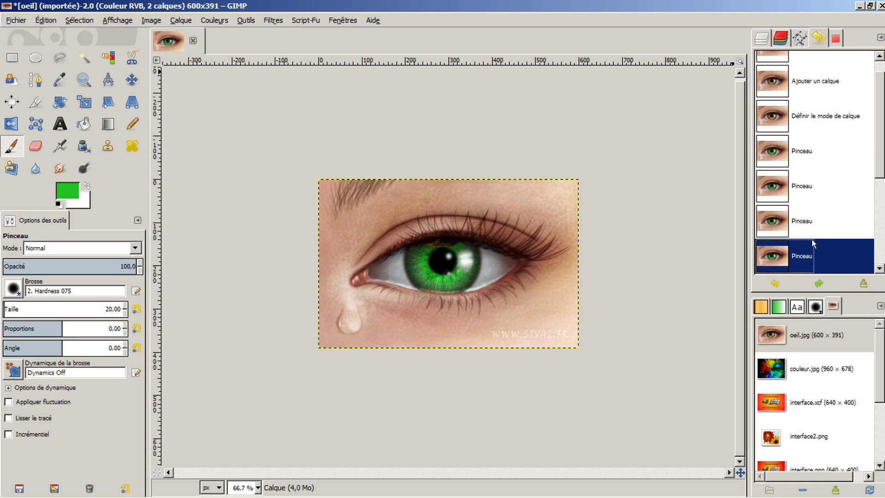
{"action": "left_click_drag", "start_coordinate": [878, 121], "coordinate": [879, 76]}
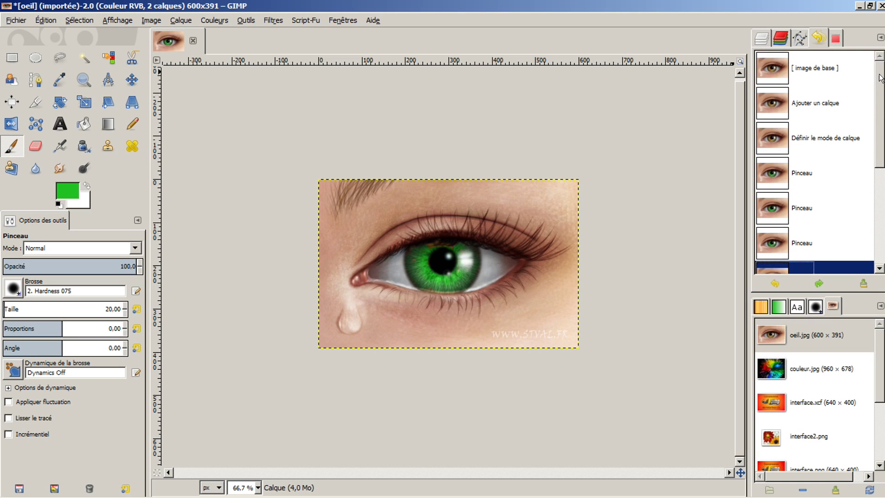
{"action": "left_click", "coordinate": [803, 66]}
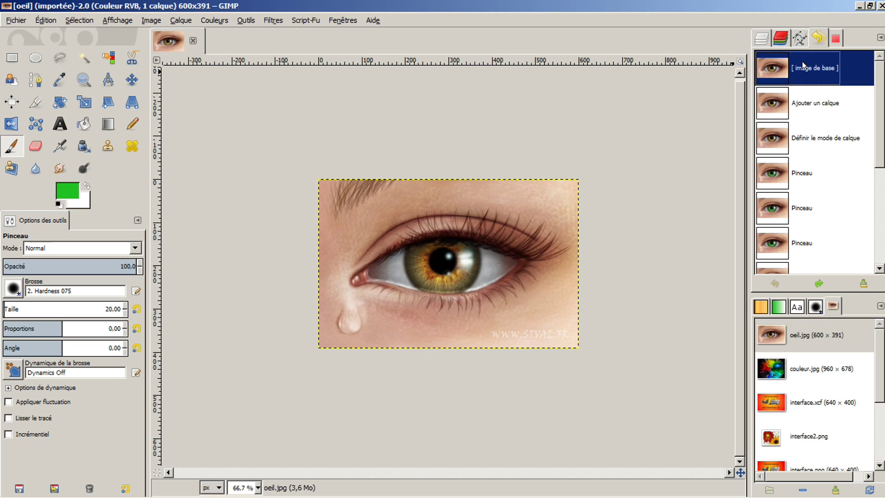